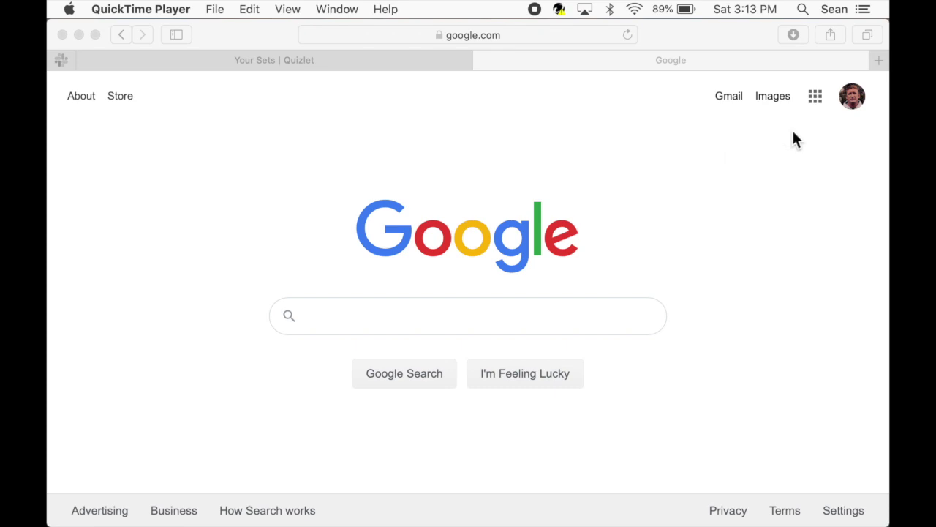
Open Google Sheets from the Google apps grid and start a blank spreadsheet
click(817, 104)
click(817, 104)
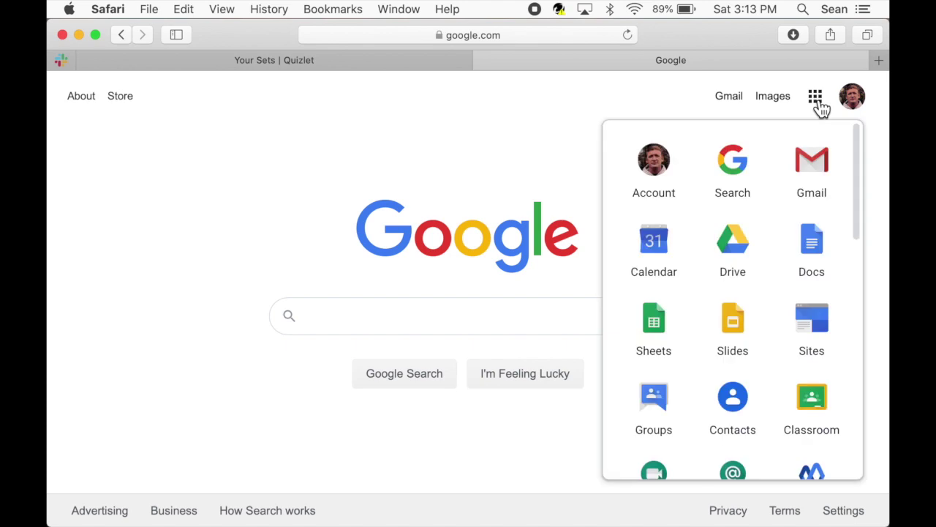
click(667, 329)
click(250, 193)
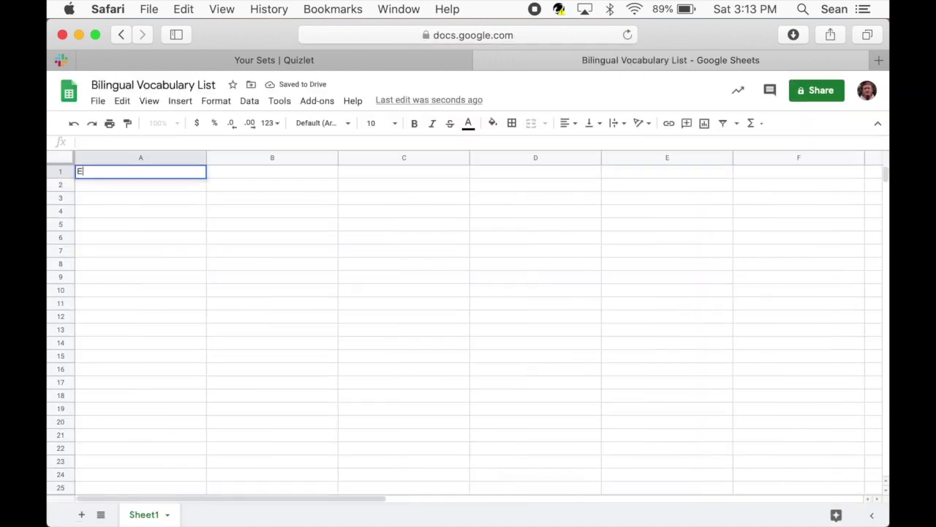
Type headers English Term, English Definition, Spanish Term, Spanish Definition, Bilingual Term, Bilingual Definition across row 1
text(English Term)
key(Tab)
text(English )
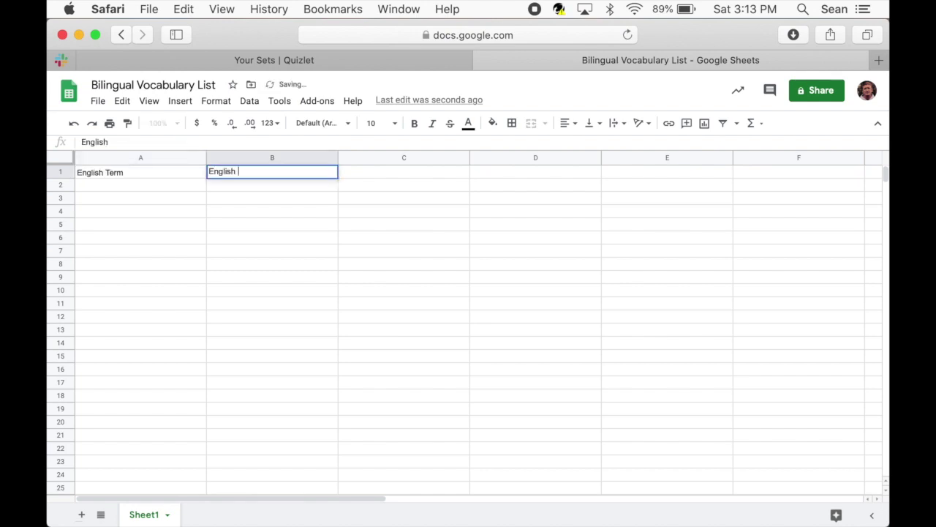
text(Definition)
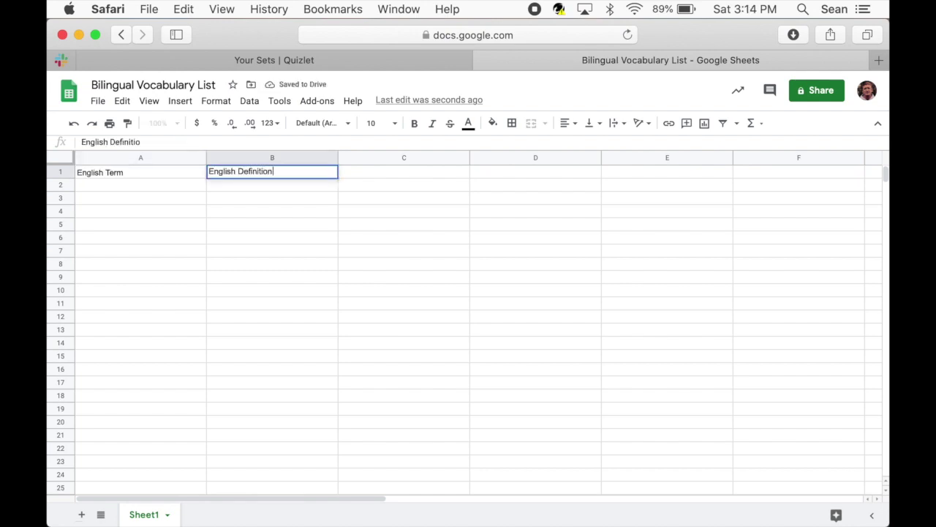
key(Tab)
text(Spa)
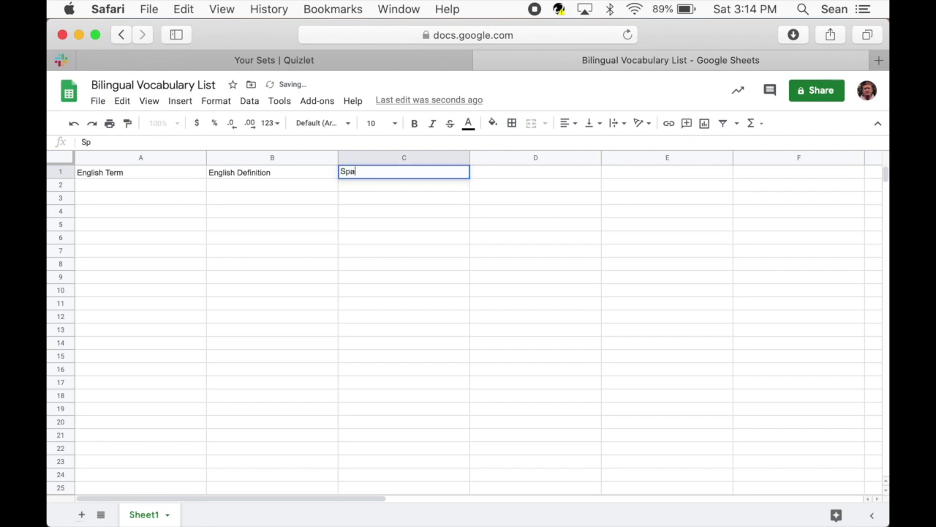
text(nish Term)
key(Tab)
text(S)
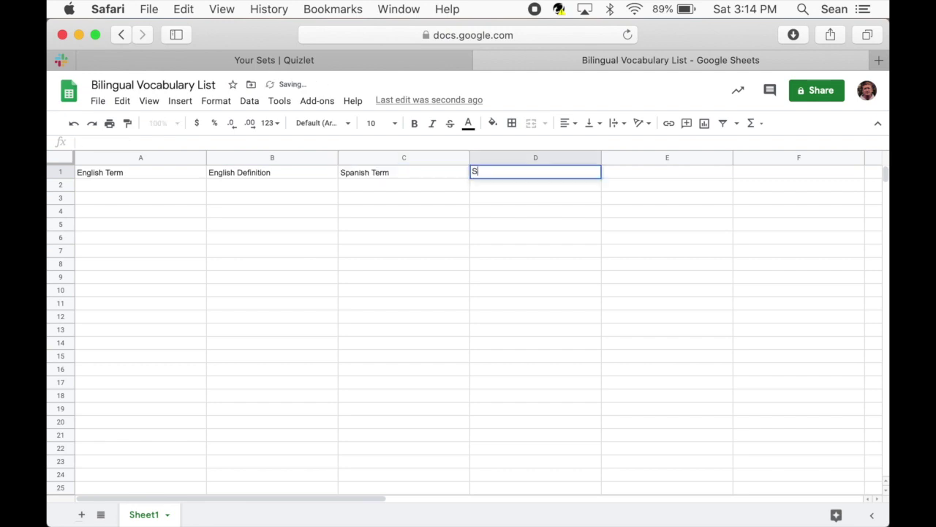
text(panish Definition)
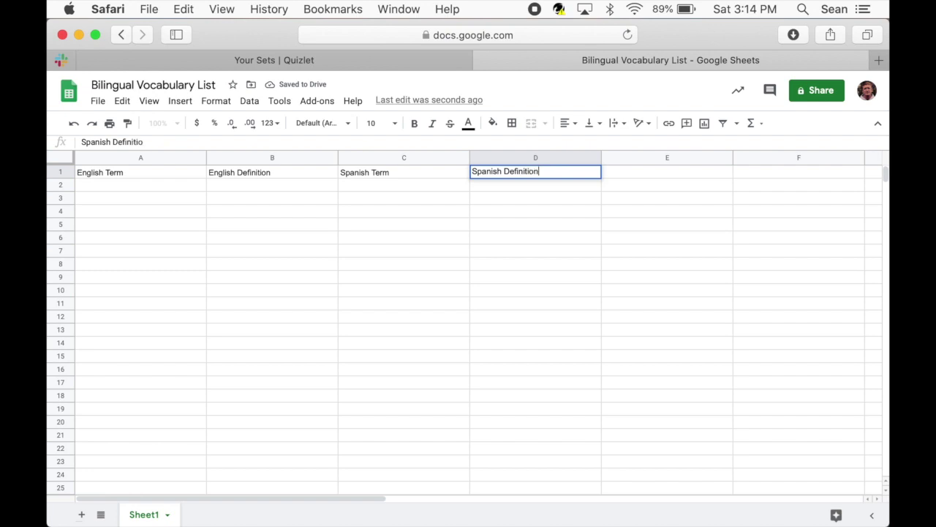
key(Tab)
text(Bi)
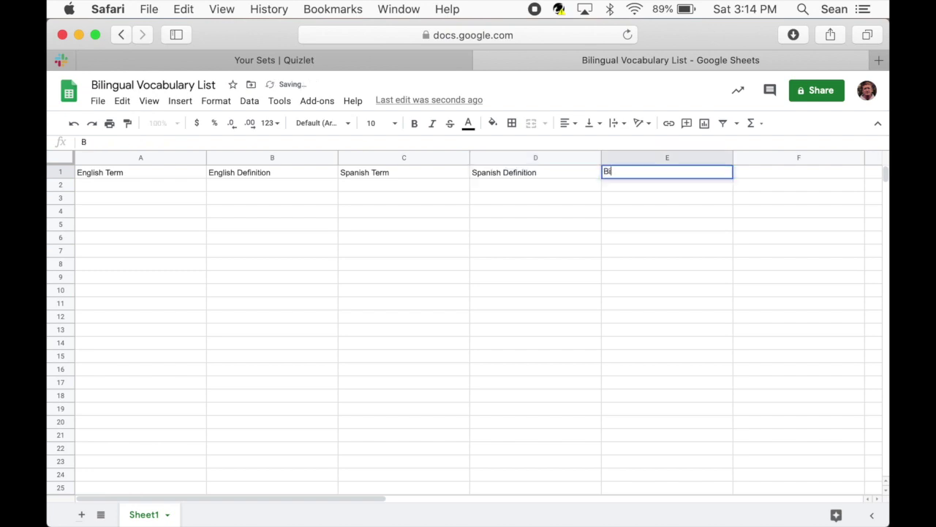
text(lingual Term)
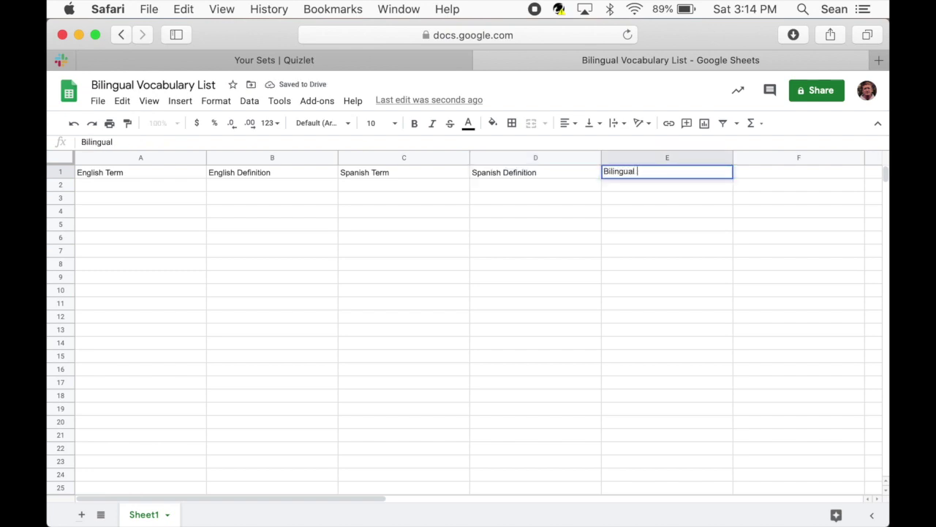
key(Tab)
text(B)
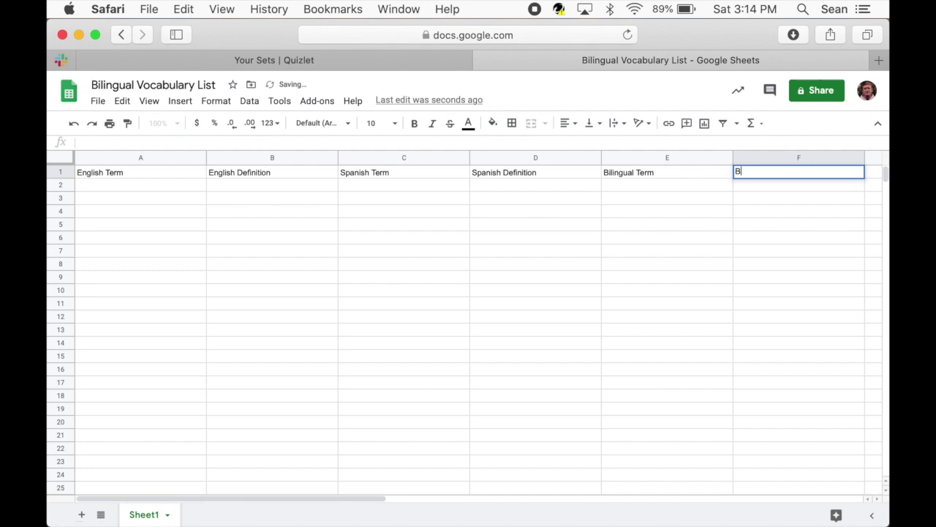
text(ilingual )
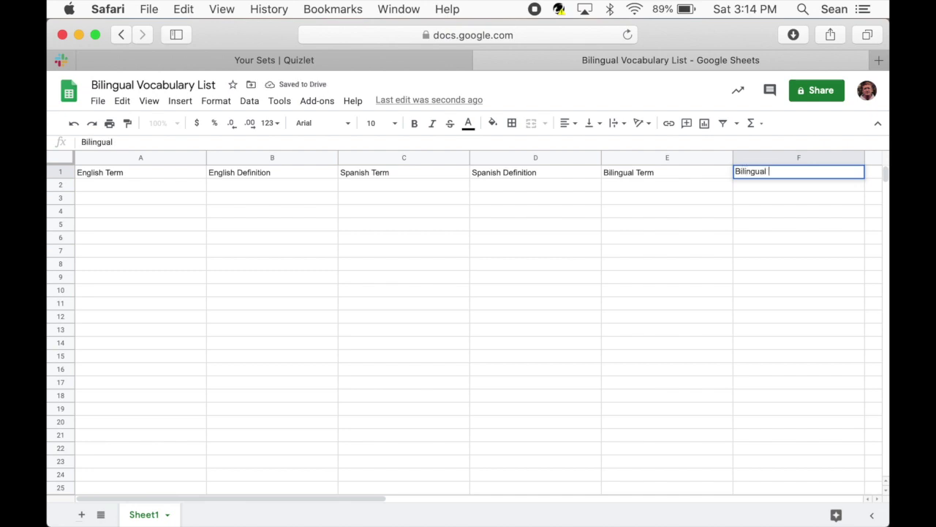
text(Definiti)
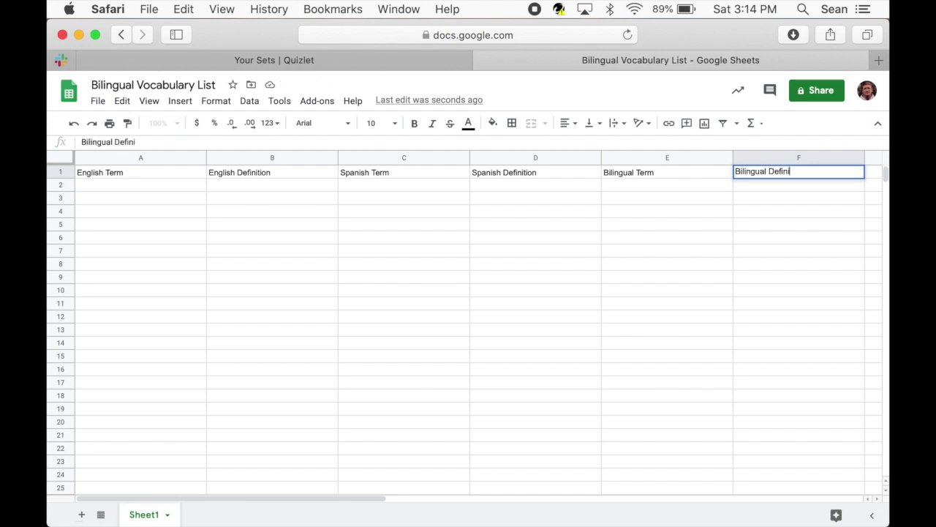
Open the Reconstruction Quizlet set and flip through its first cards, including Thirteenth Amendment and black codes
click(237, 62)
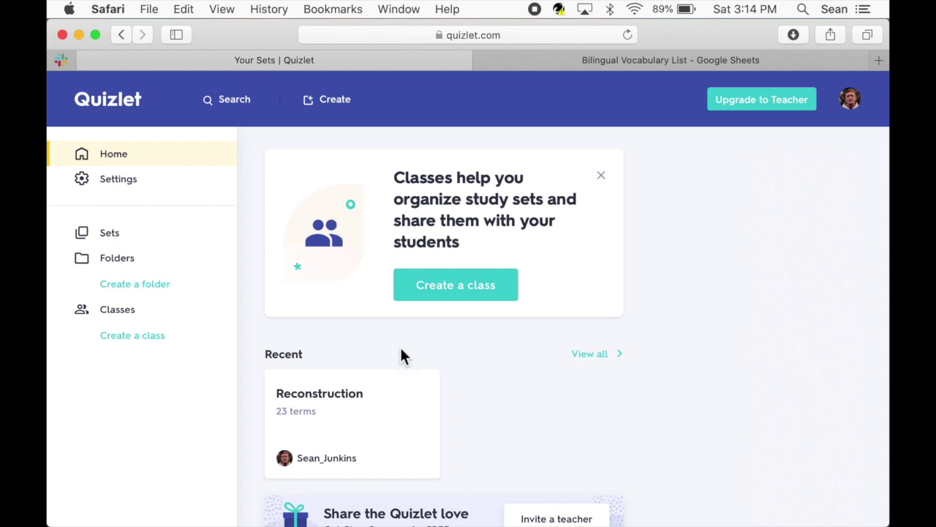
click(390, 422)
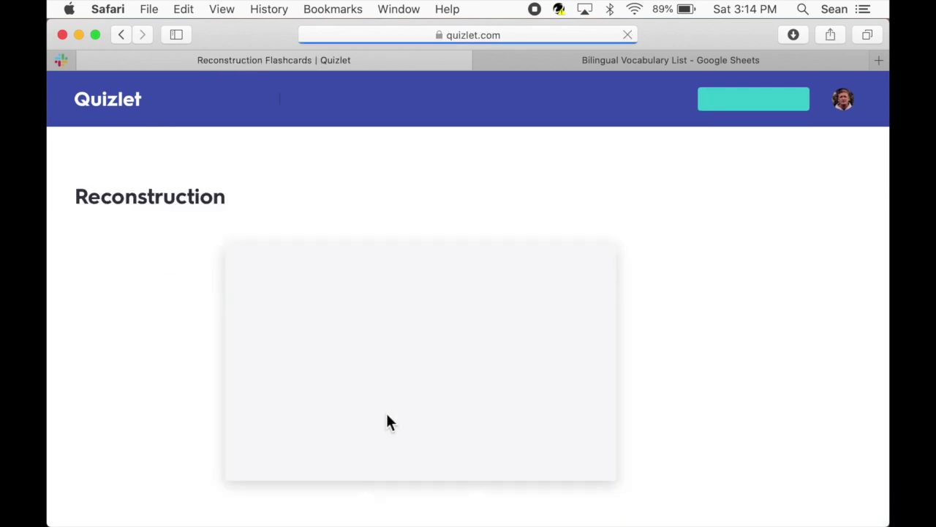
click(572, 369)
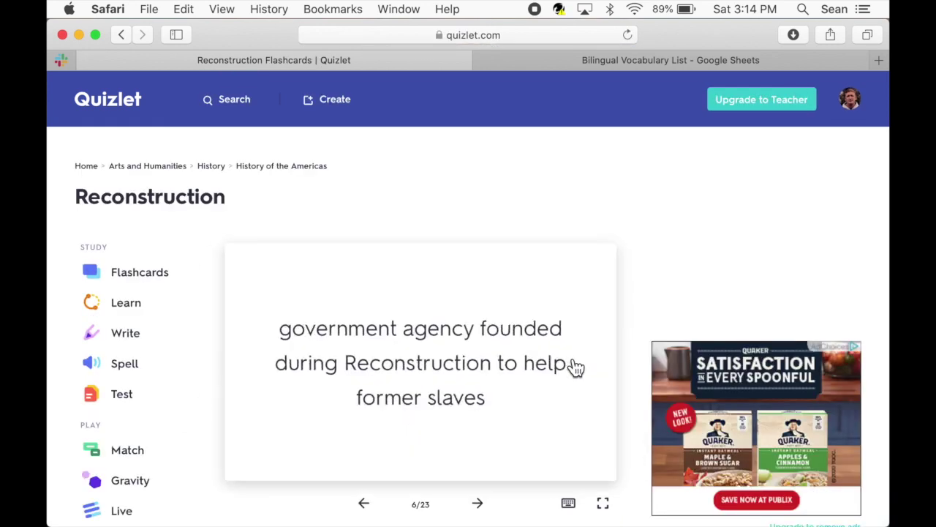
click(573, 370)
click(478, 504)
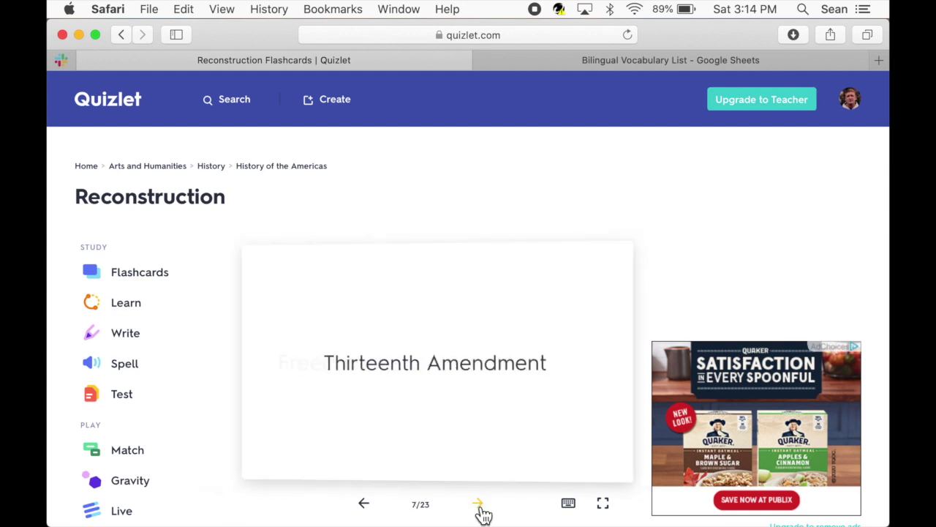
click(554, 398)
click(530, 423)
click(479, 505)
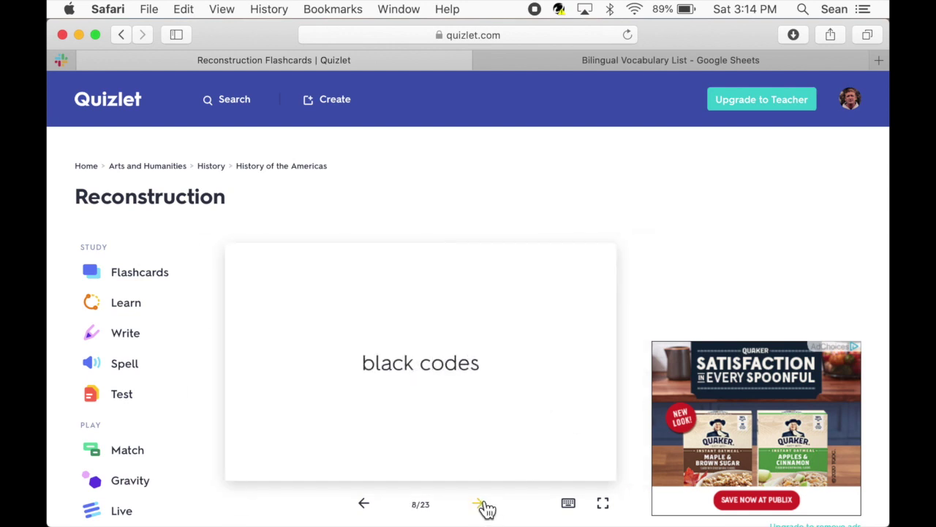
click(569, 381)
click(567, 380)
Export the Reconstruction set and copy its term–definition text to the clipboard
scroll(629, 354, down, 2)
scroll(639, 355, down, 8)
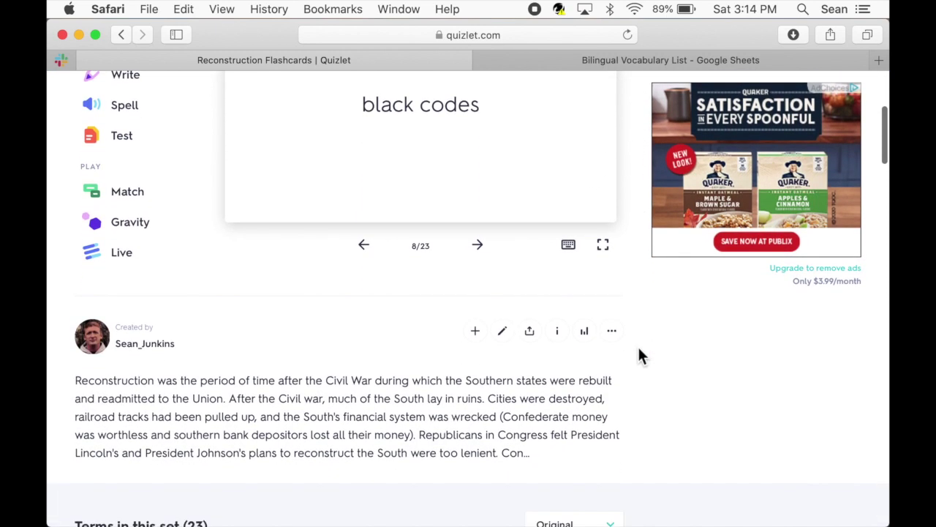
click(613, 267)
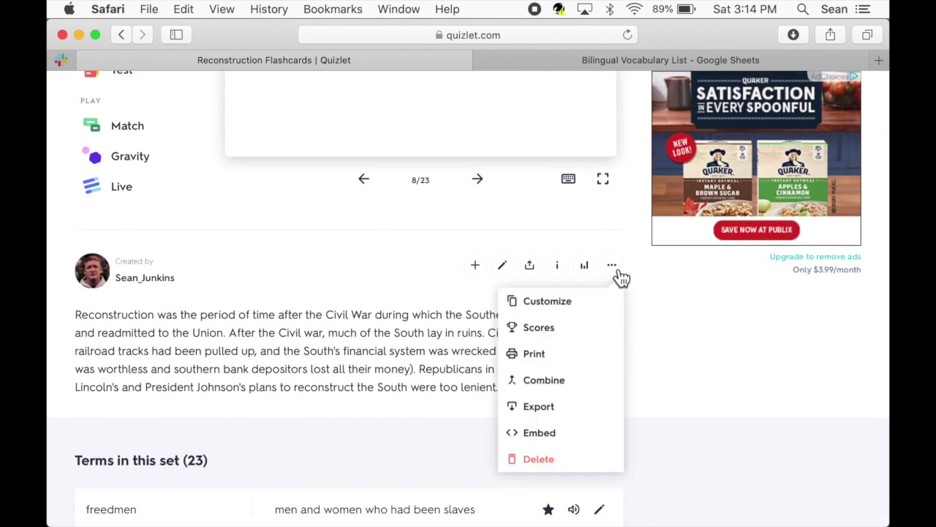
click(593, 419)
scroll(530, 408, down, 3)
scroll(531, 409, down, 2)
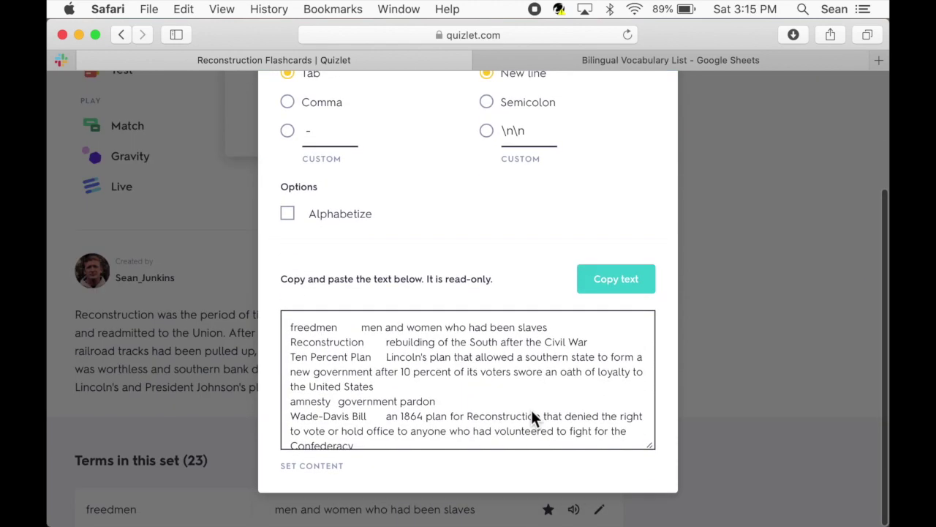
click(290, 330)
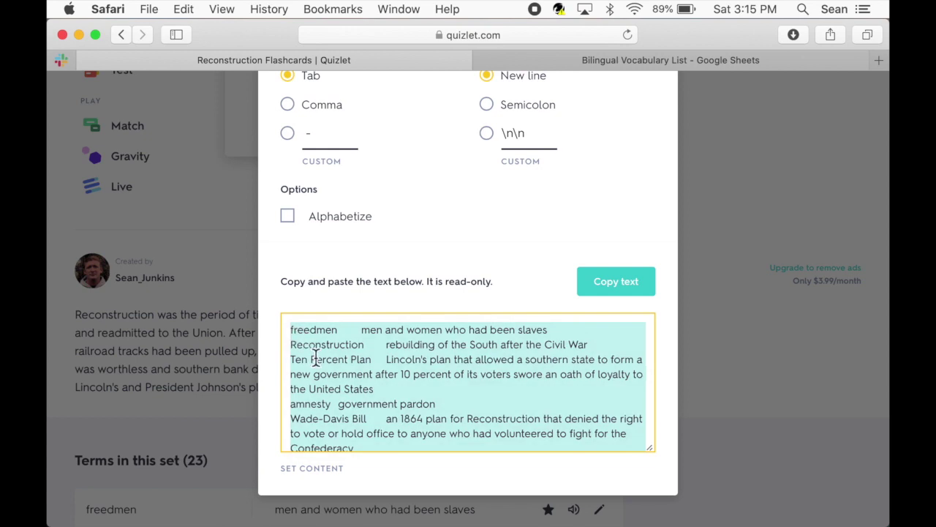
right_click(315, 356)
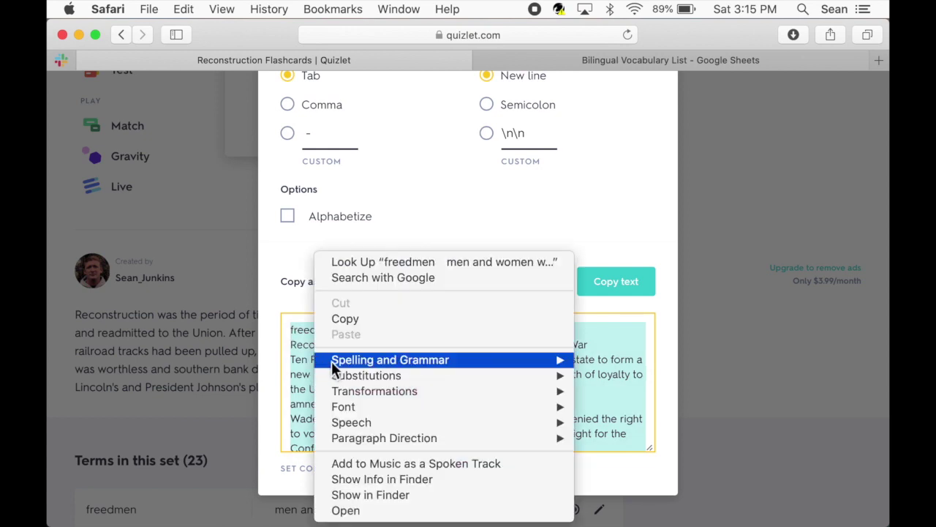
click(345, 317)
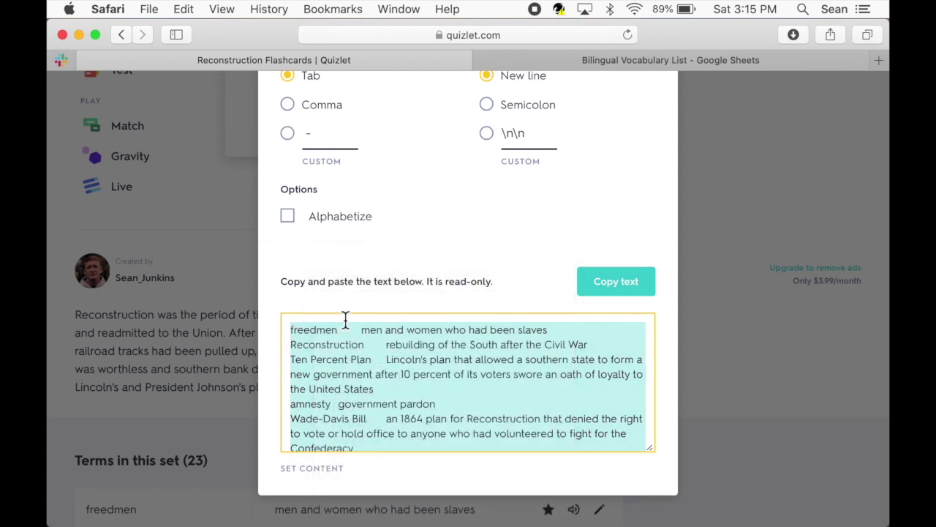
Paste the copied Quizlet terms and definitions into the sheet starting at A2
click(562, 58)
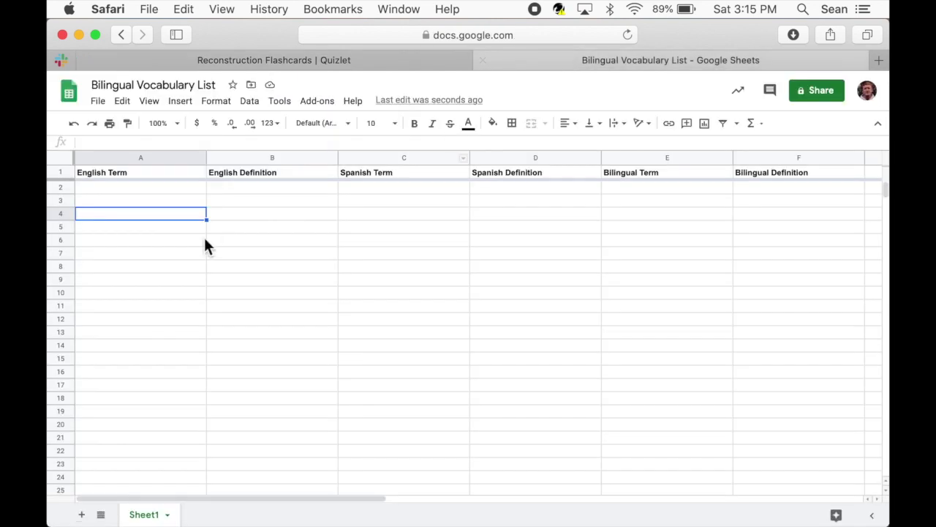
click(121, 188)
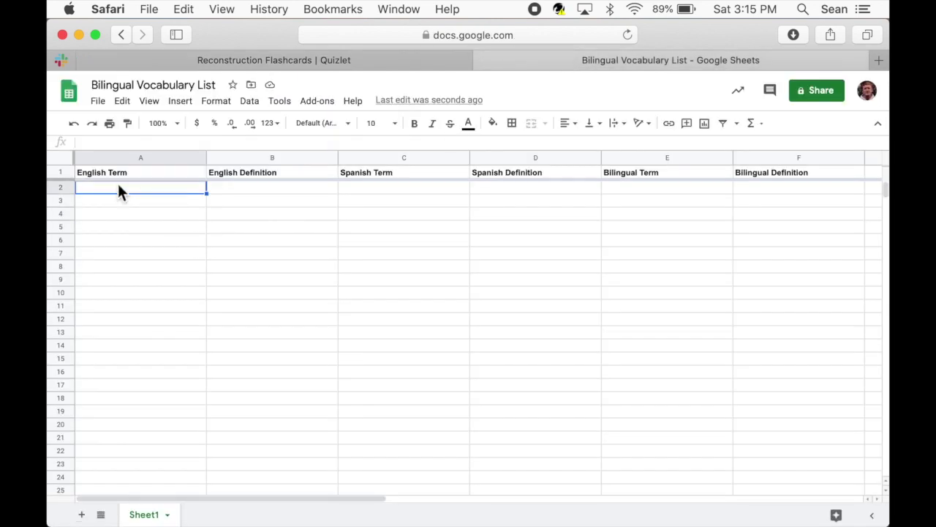
click(122, 101)
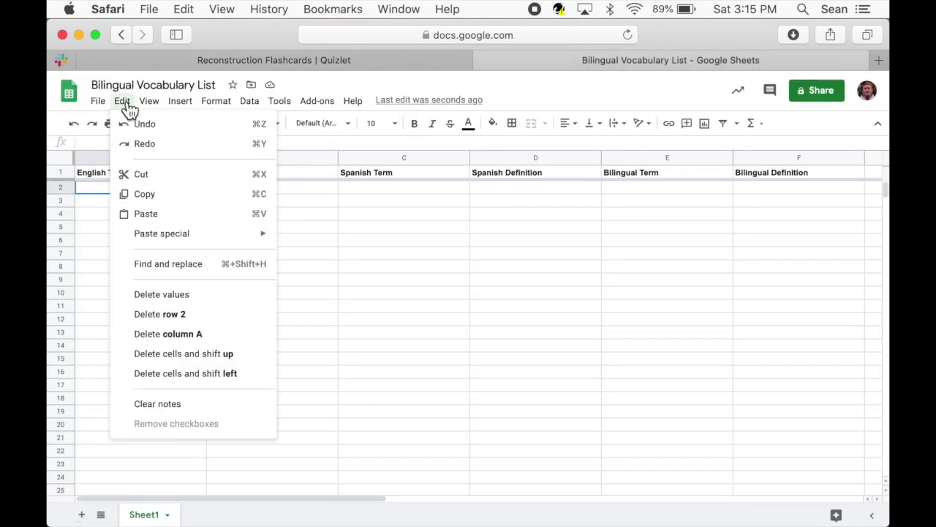
click(174, 215)
click(199, 230)
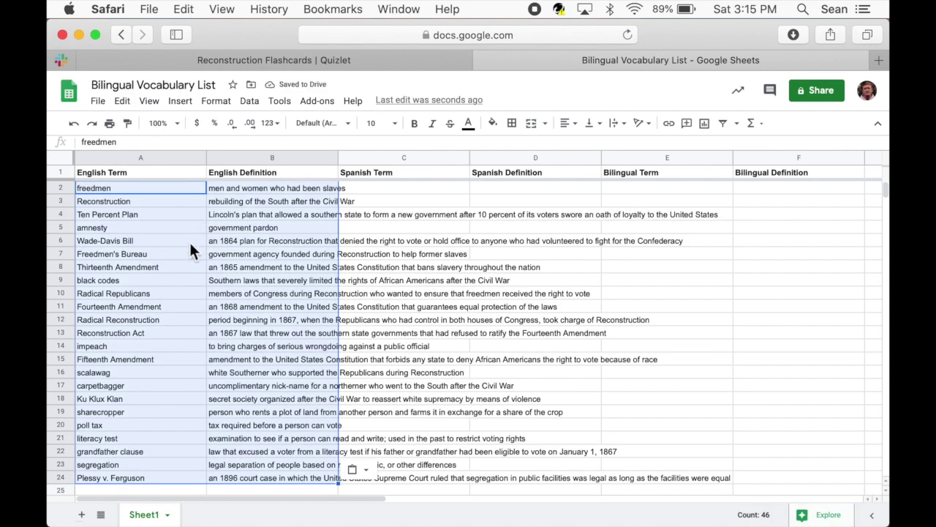
click(190, 242)
Set text wrapping to Wrap for the entire sheet
click(62, 157)
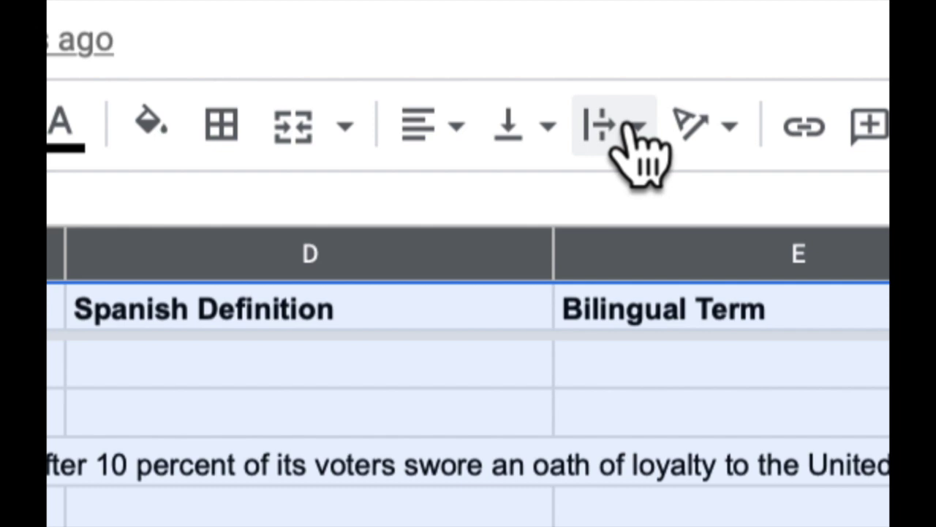
click(622, 124)
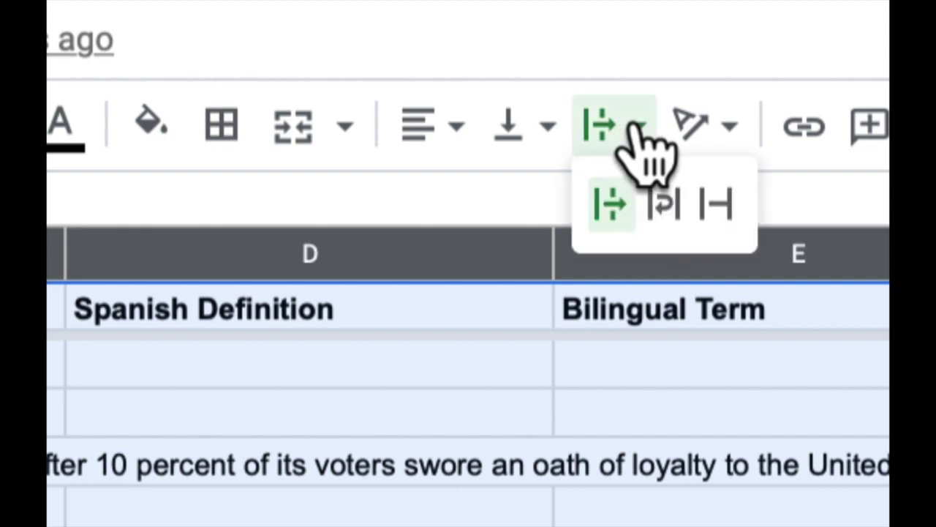
click(673, 212)
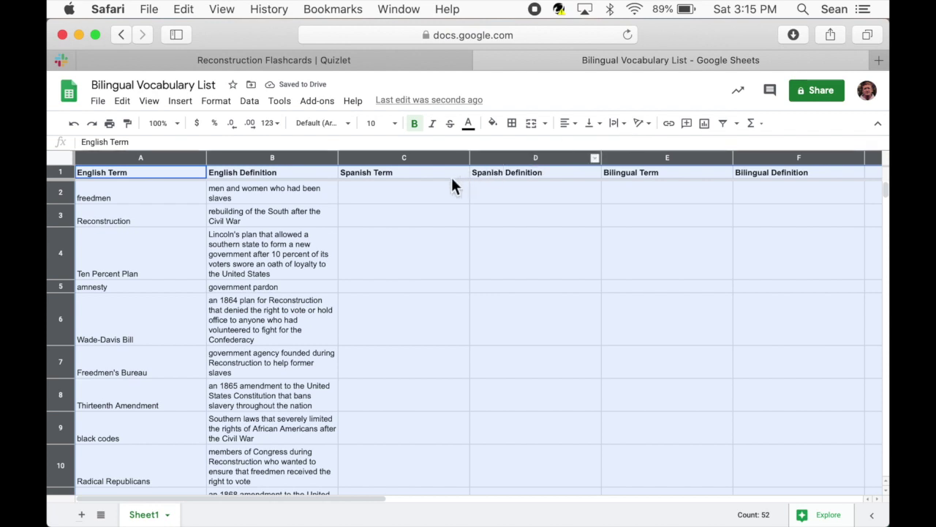
click(416, 236)
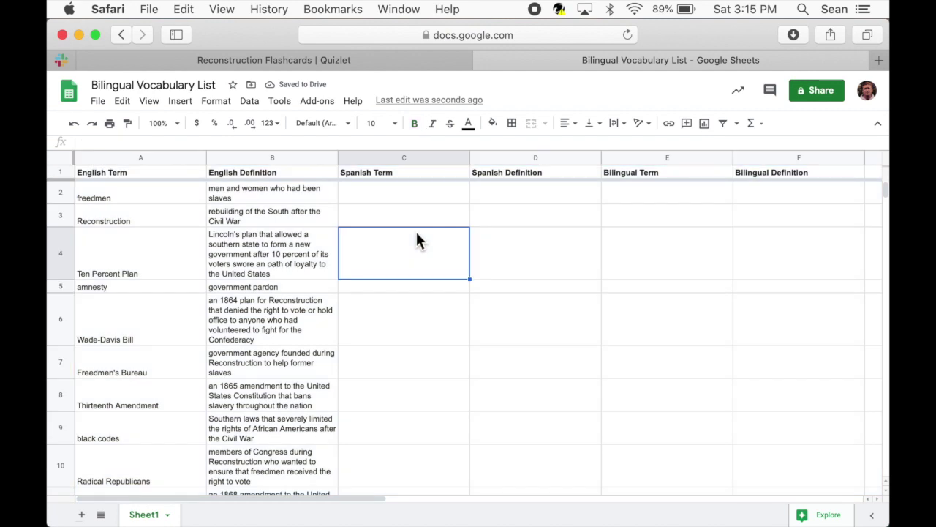
Enter =GOOGLETRANSLATE(A2,"en","es") in C2 to translate freedmen into Spanish
click(290, 192)
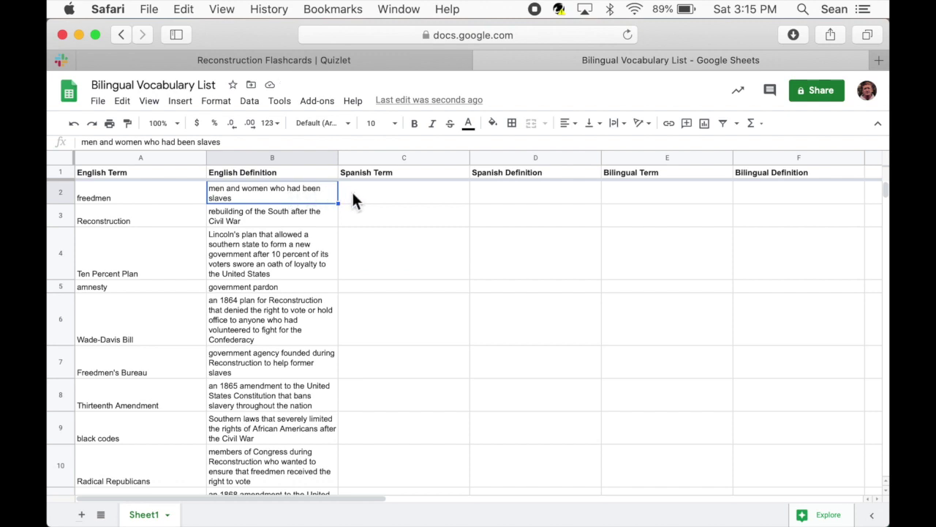
click(364, 192)
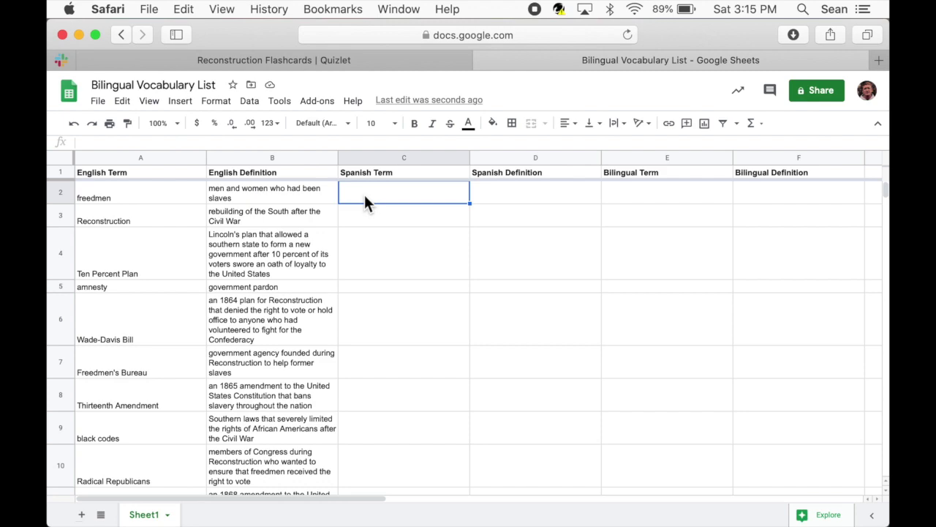
click(80, 144)
text(=googl)
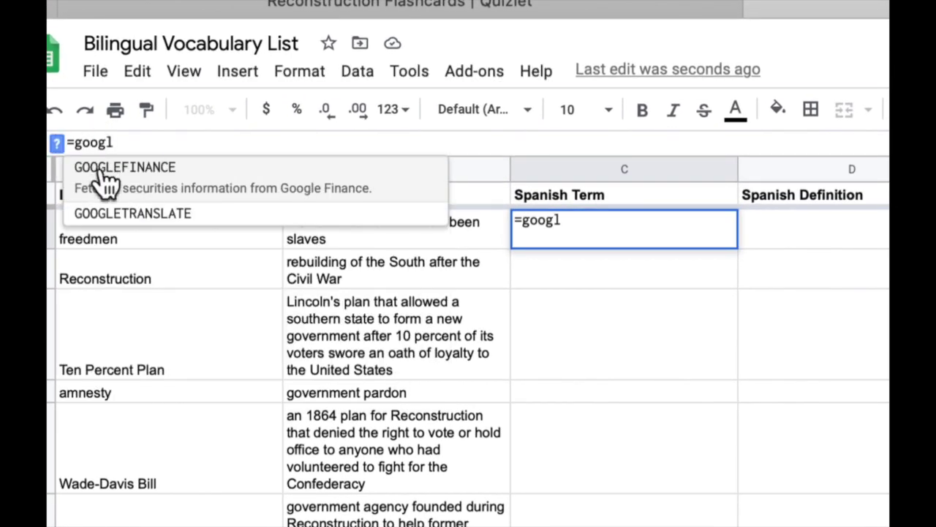
click(181, 215)
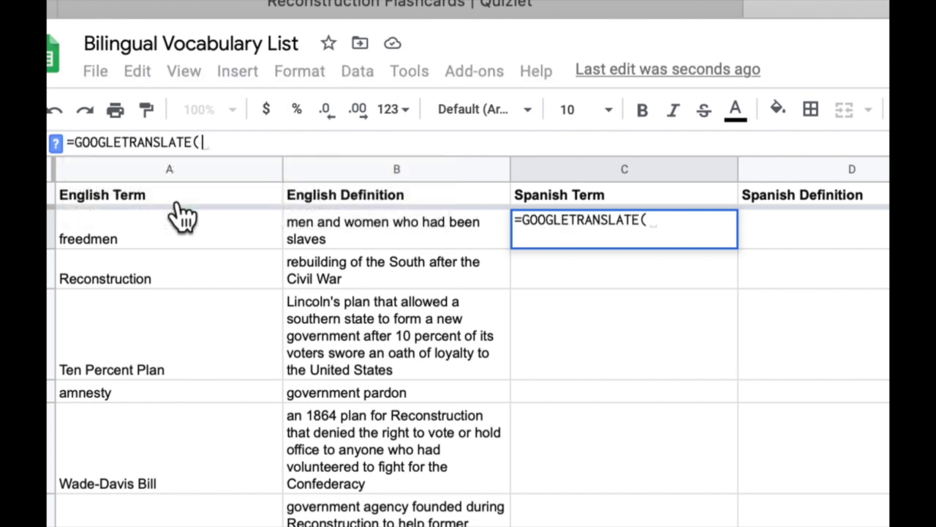
click(162, 247)
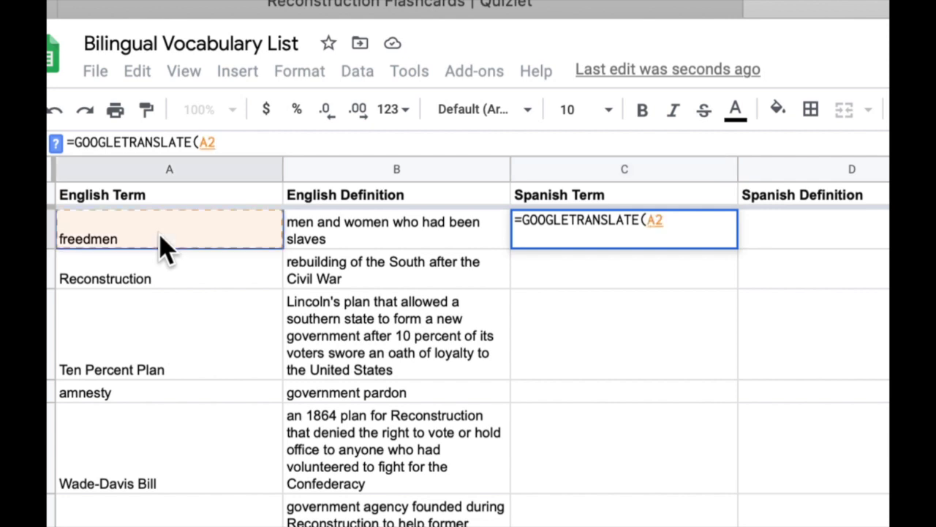
text(, )
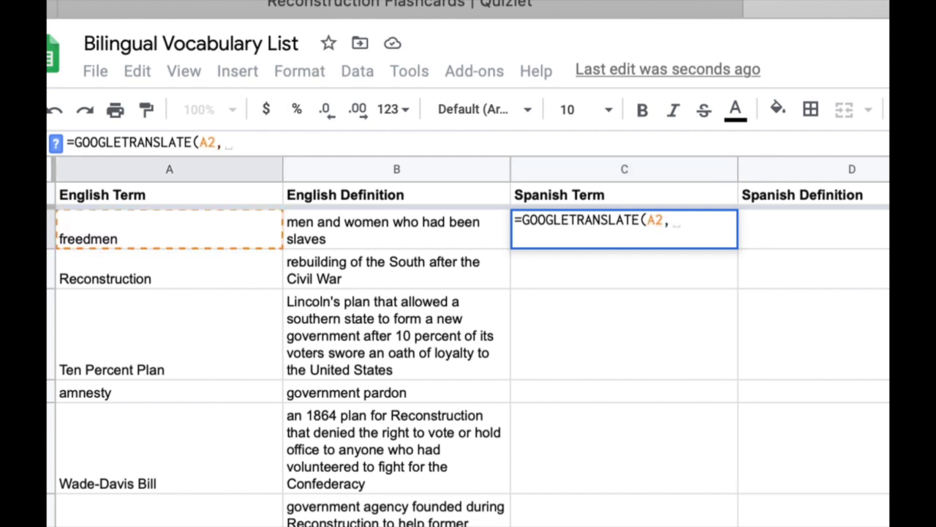
text("e)
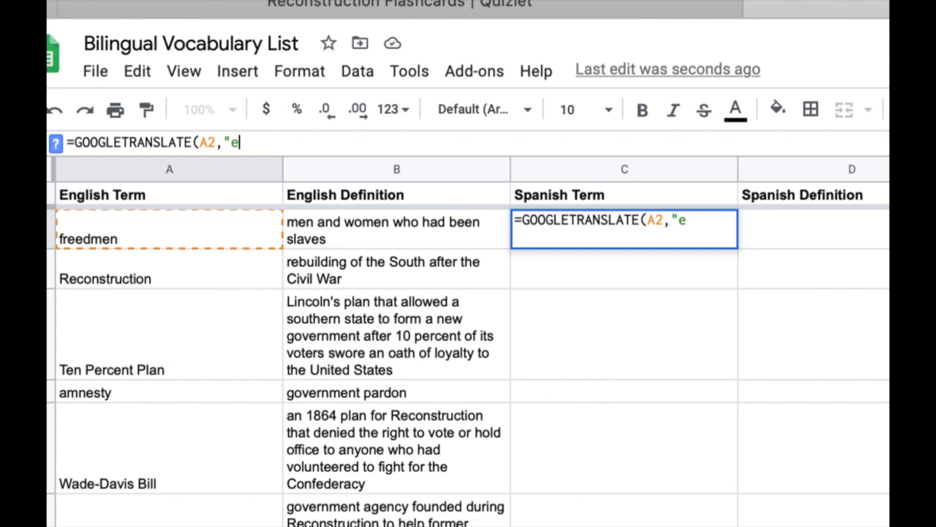
text(n",)
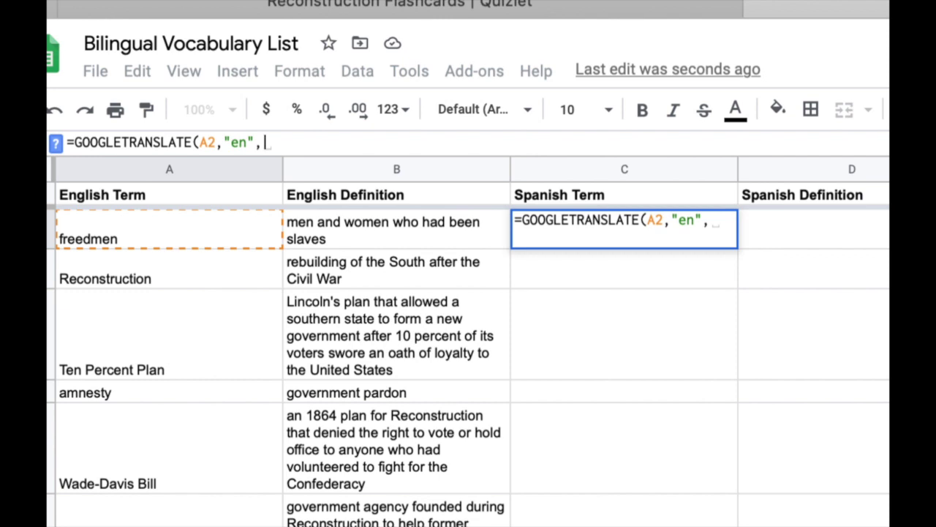
text("es)
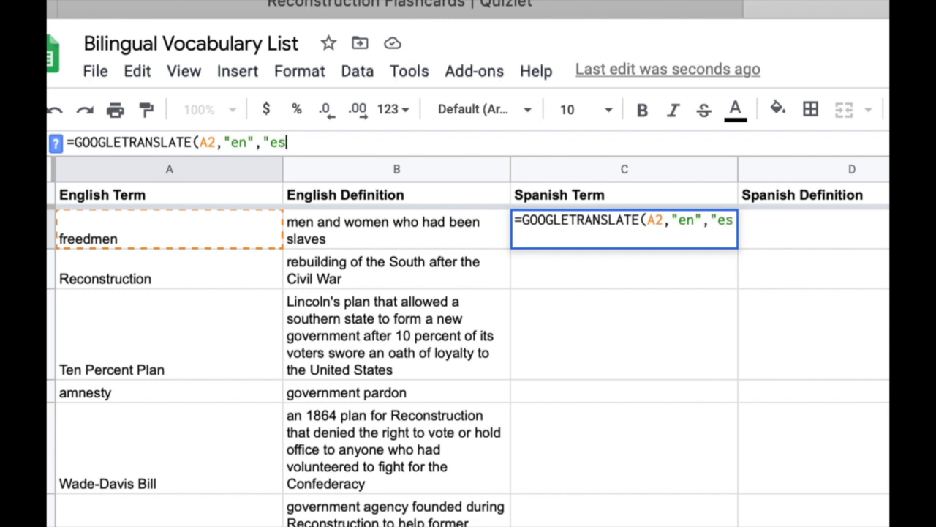
text(")
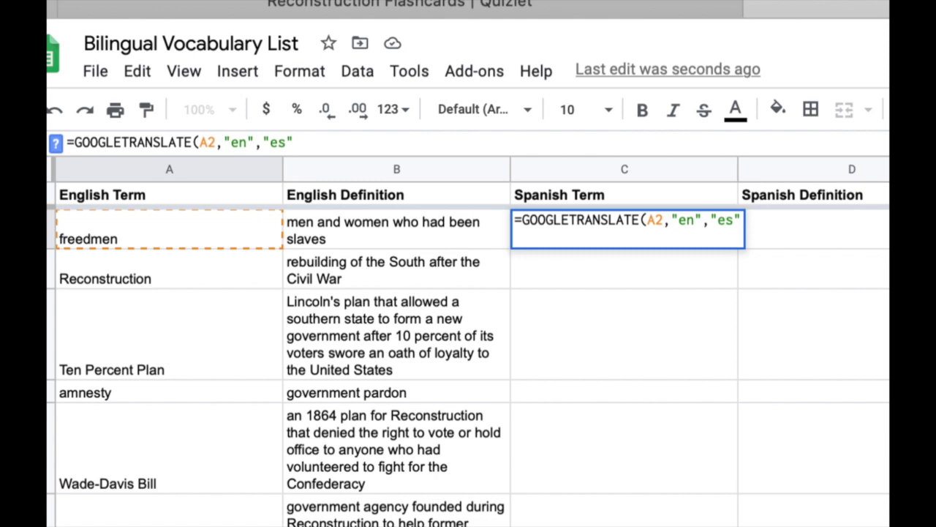
text())
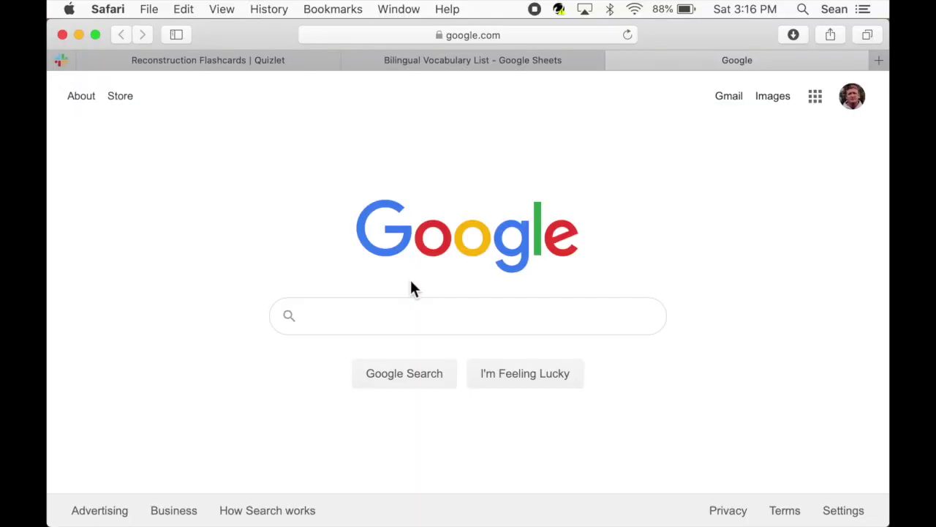
Check Google Translate's two-letter language codes on the OPTi365 page, then close that page
click(409, 313)
text(google)
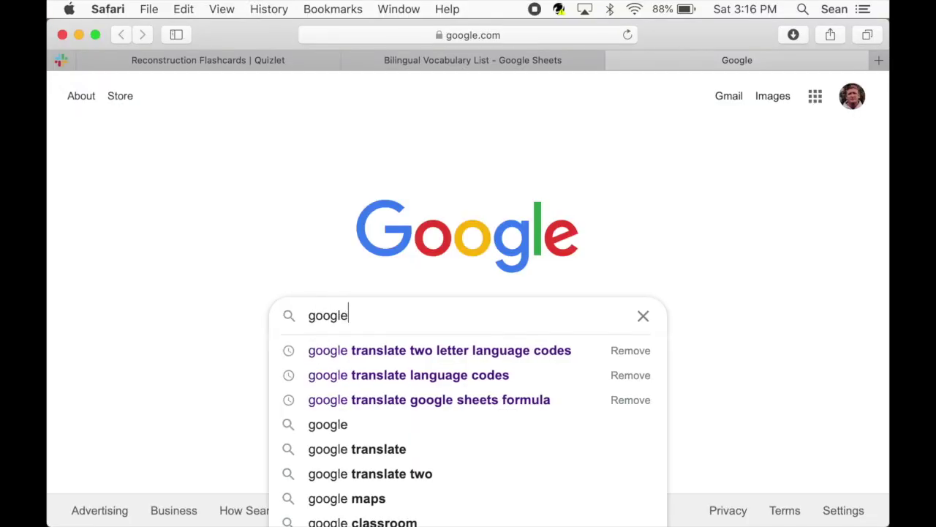
click(585, 362)
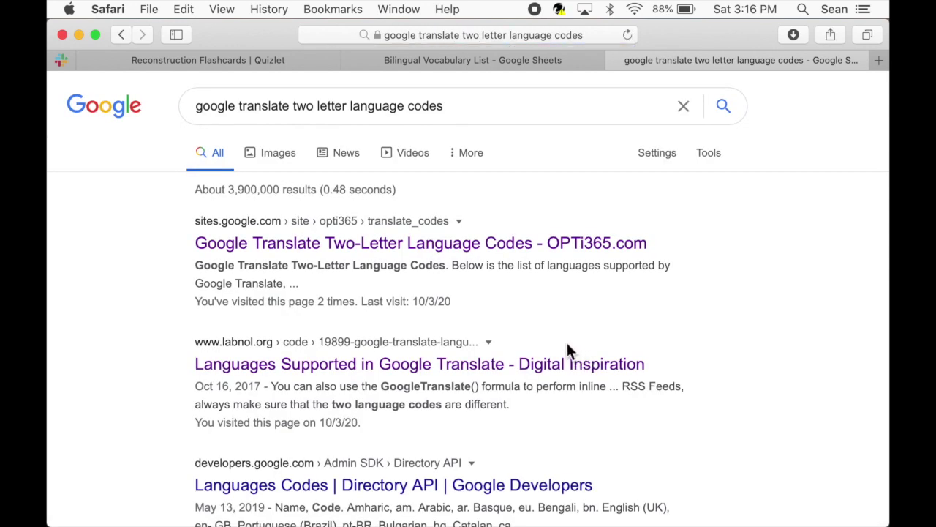
click(430, 242)
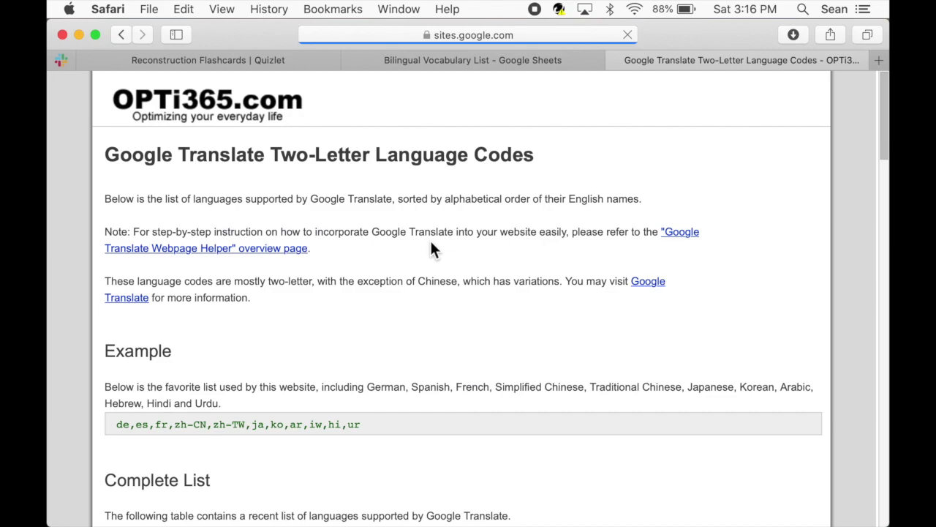
scroll(431, 243, down, 10)
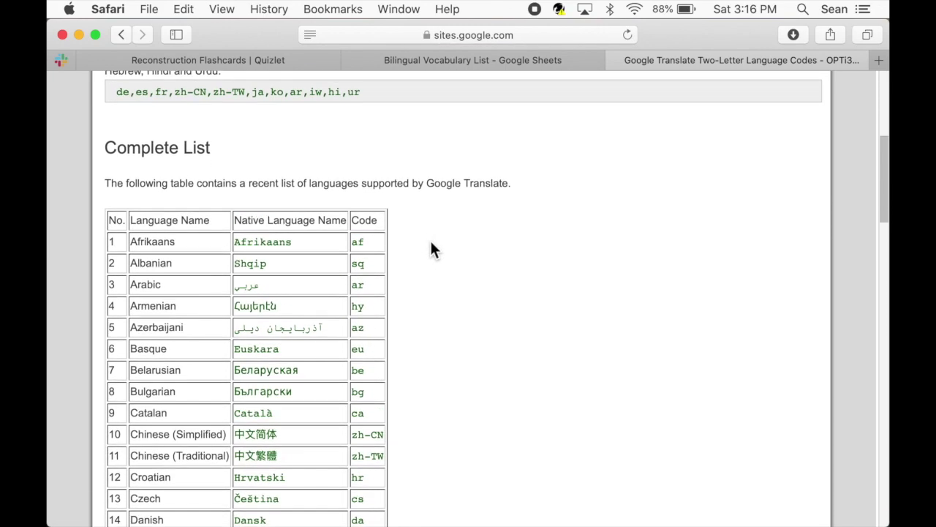
key(super+w)
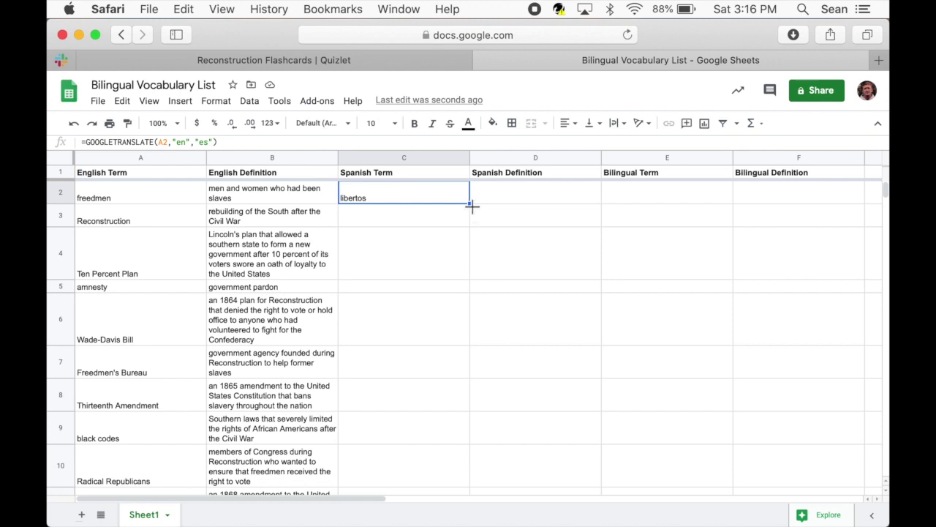
Fill the GOOGLETRANSLATE formula from C2 into D2, then down columns C–D to the last row
drag(472, 207, 542, 207)
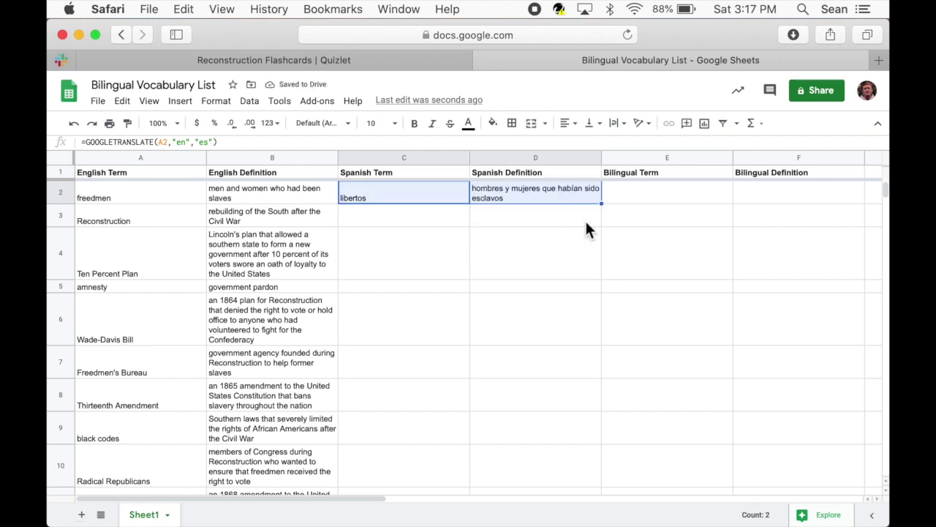
drag(604, 207, 589, 490)
drag(583, 456, 583, 456)
scroll(576, 370, up, 10)
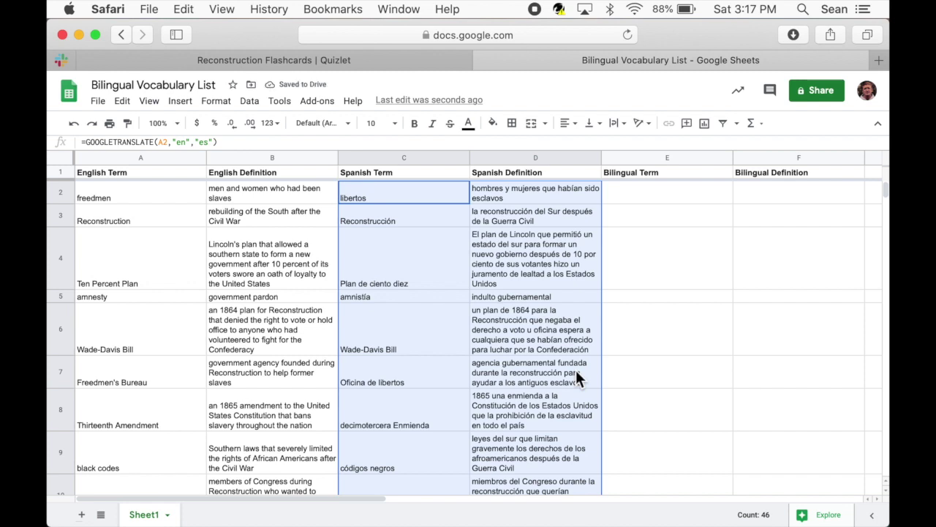
Enter a formula in E2 joining A2 and C2 (=A2&C2)
click(621, 193)
text(=)
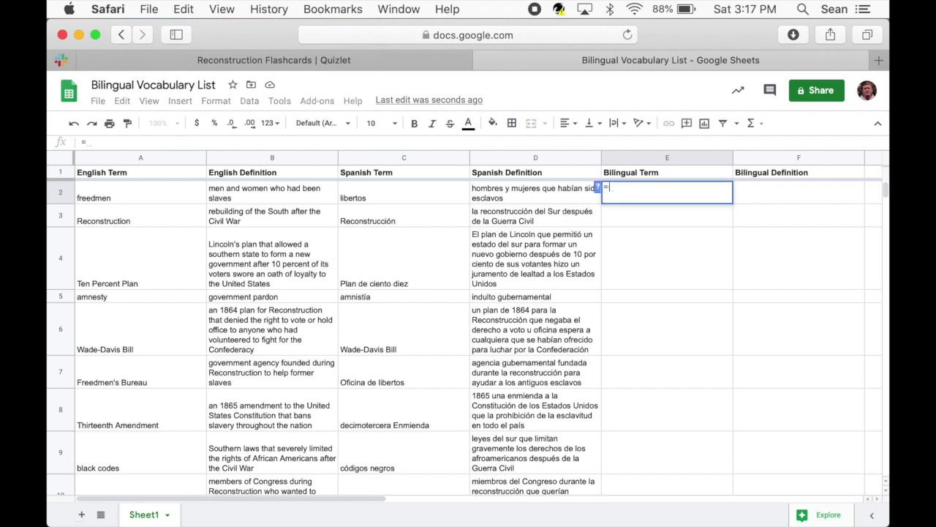
click(139, 192)
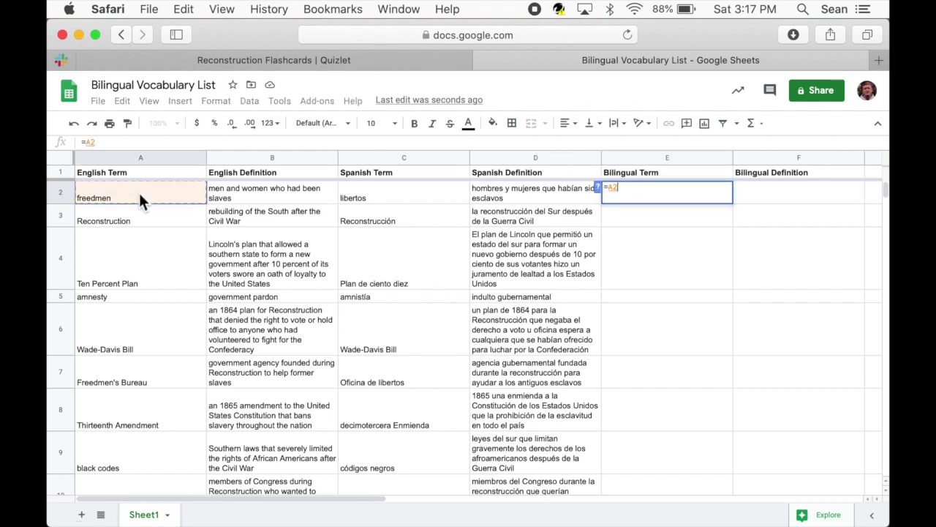
text(&)
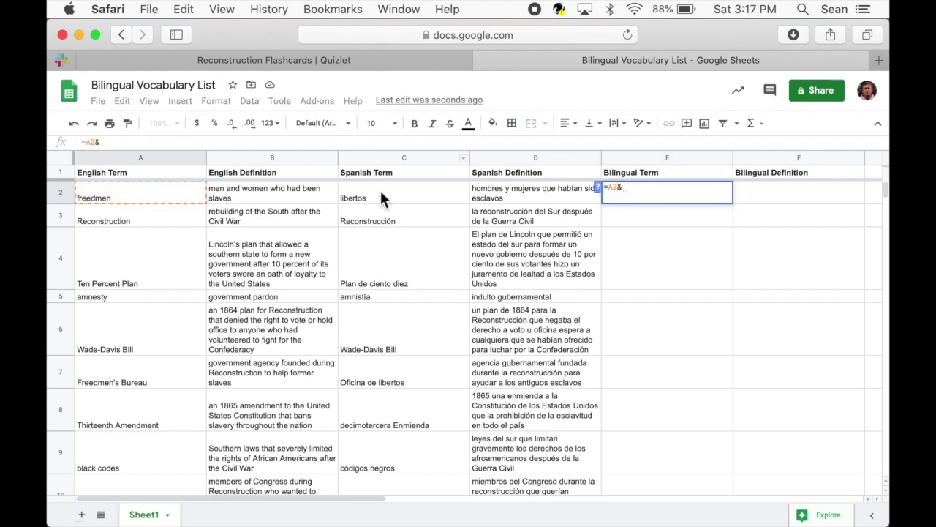
click(380, 191)
key(Return)
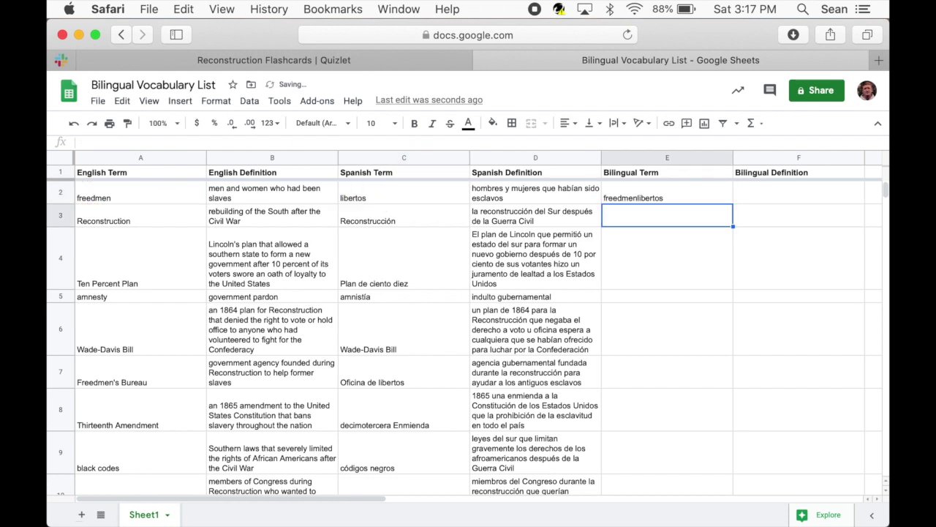
click(703, 197)
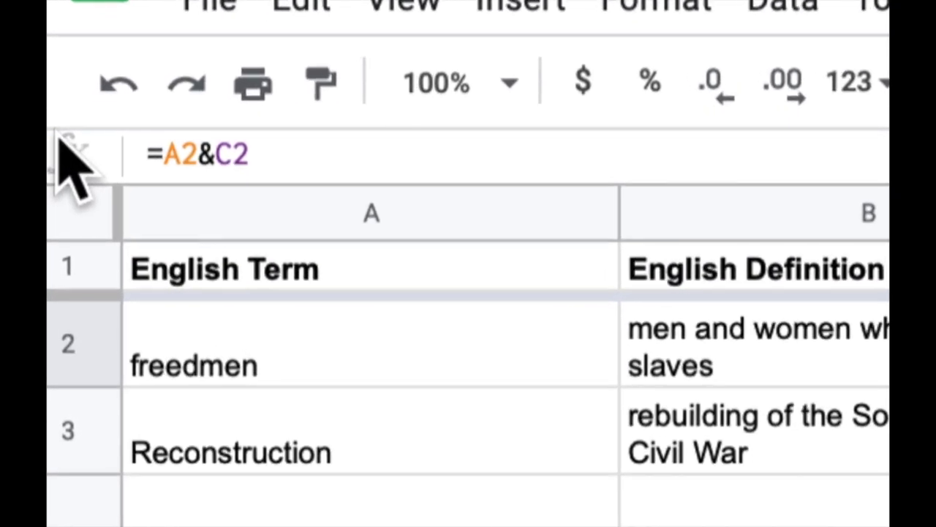
Edit E2's formula to =A2&" - "&C2 so it reads freedmen - libertos
click(193, 150)
text(&)
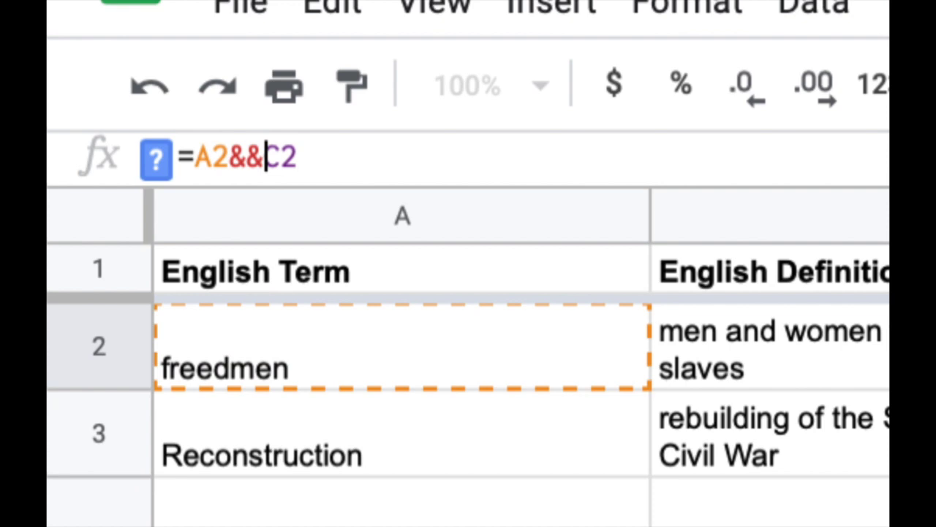
click(247, 156)
text("  )
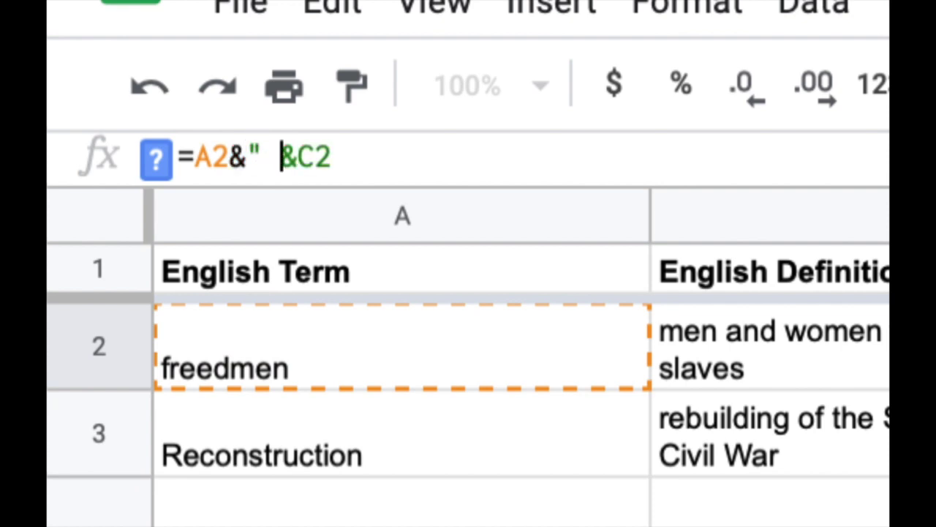
text(-)
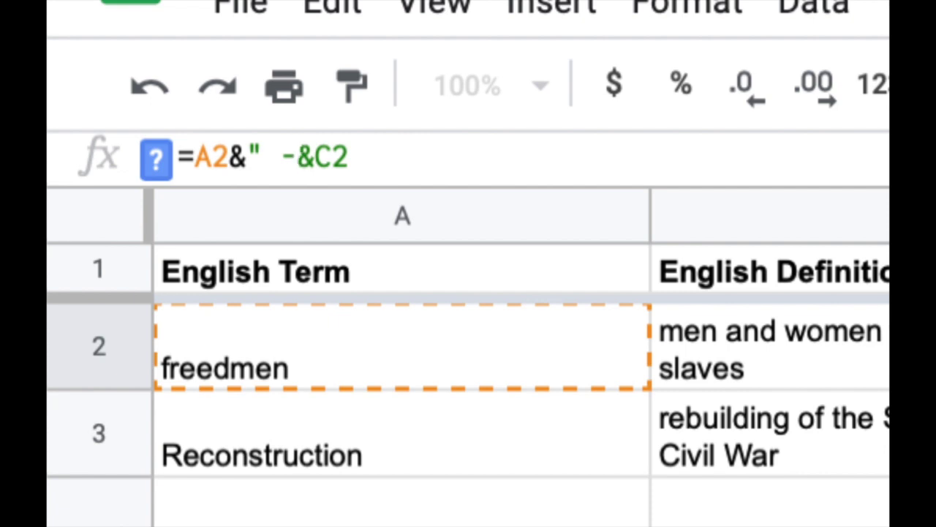
text( ")
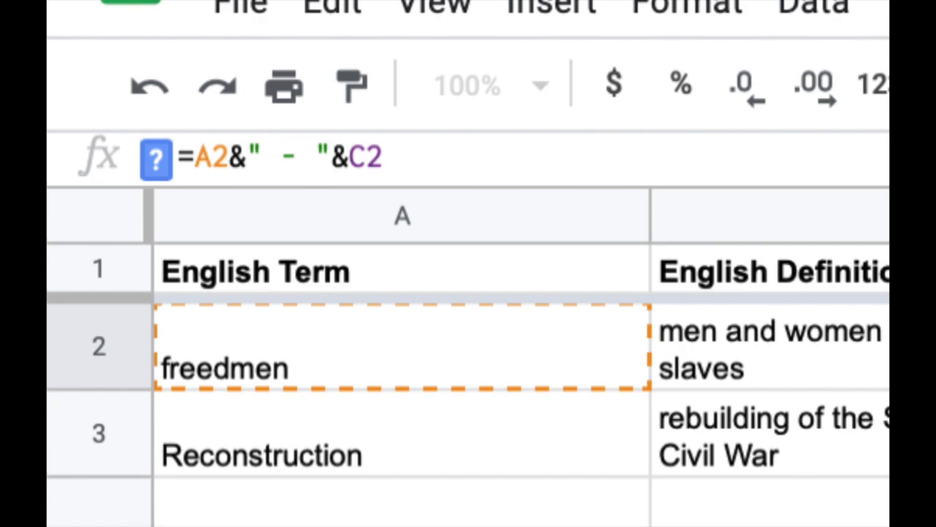
key(Return)
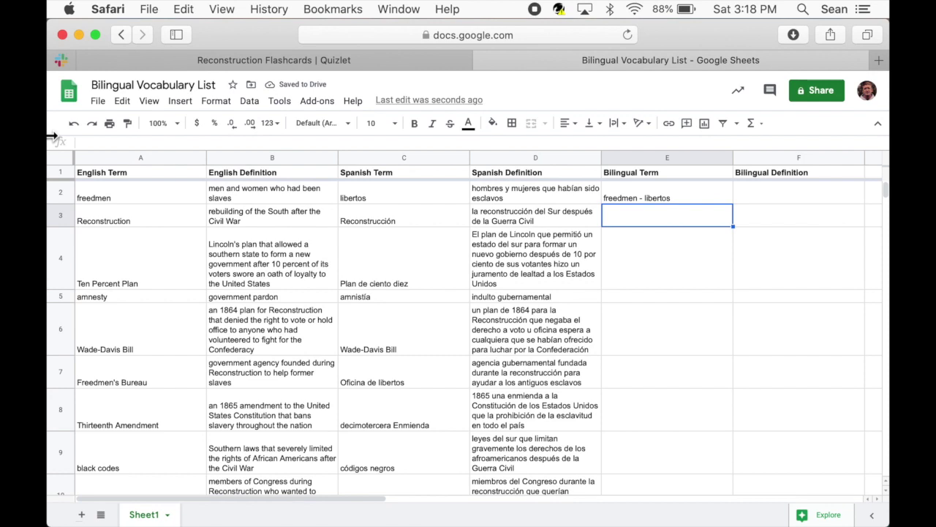
Copy E2's formula into F2, then fill E2:F2 down to row 24 and spot-check results
click(705, 199)
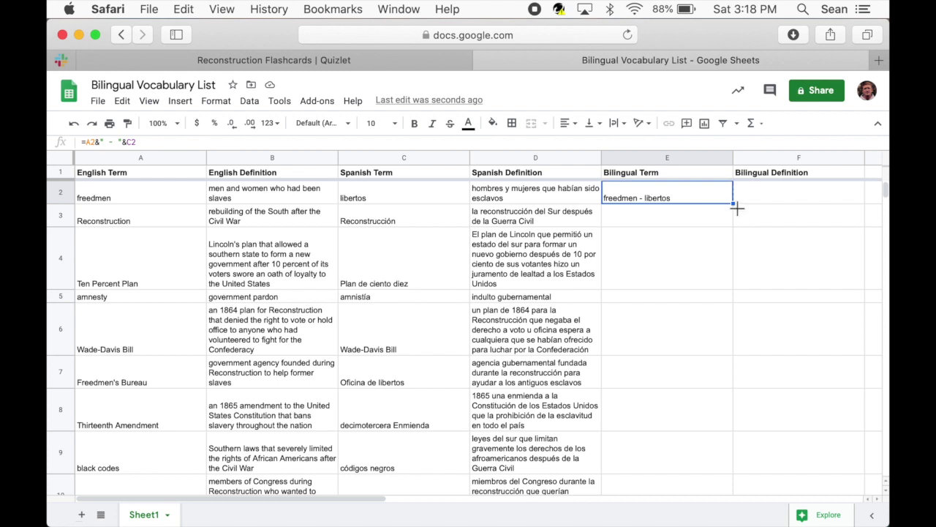
drag(736, 208, 784, 204)
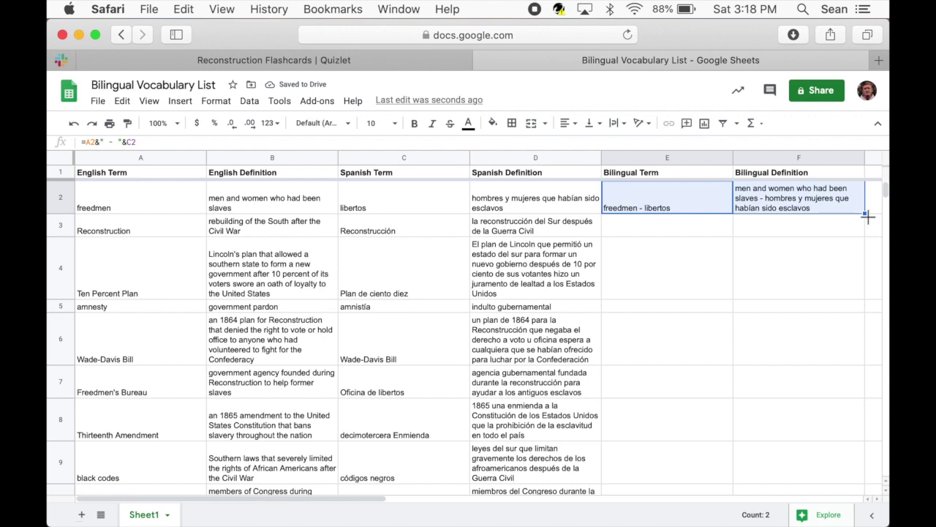
drag(868, 217, 817, 396)
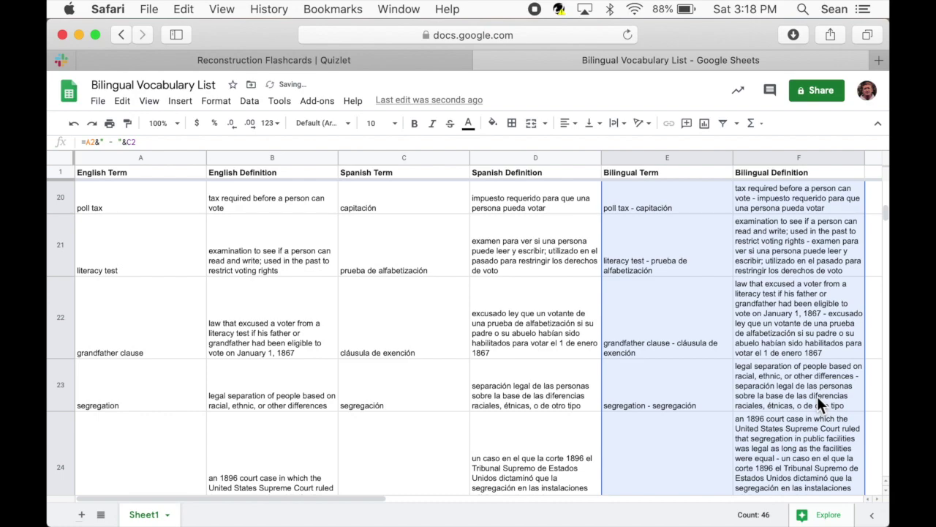
scroll(817, 396, up, 10)
click(801, 343)
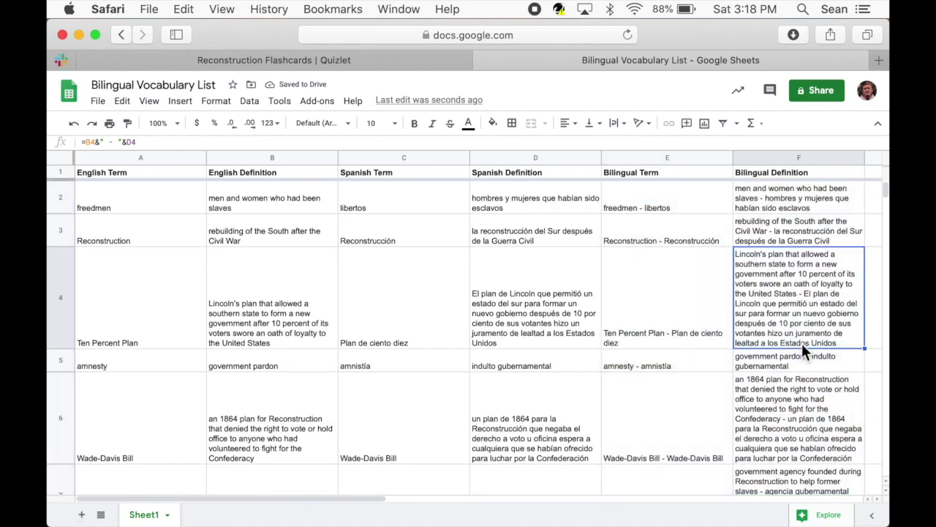
click(669, 236)
click(692, 191)
scroll(691, 188, down, 2)
scroll(691, 188, down, 15)
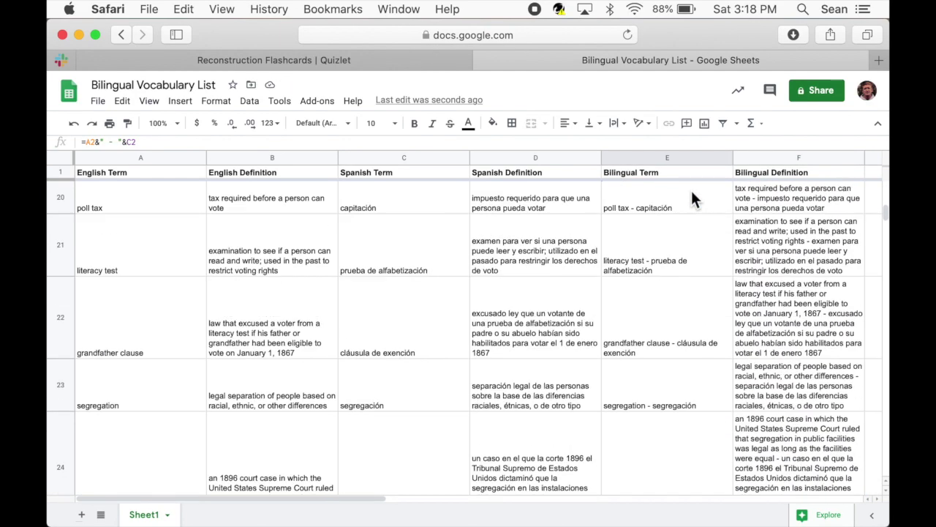
Select the bilingual range E2:F24 for copying
click(766, 256)
key(shift+Left)
key(shift+Up)
key(shift+Up)
key(shift+Up)
key(shift+Up)
key(shift+Up)
key(shift+Up)
key(shift+Up)
key(shift+Up)
key(shift+Up)
key(shift+Up)
key(shift+Up)
key(shift+Up)
key(shift+Up)
key(shift+Up)
key(shift+Up)
key(shift+Up)
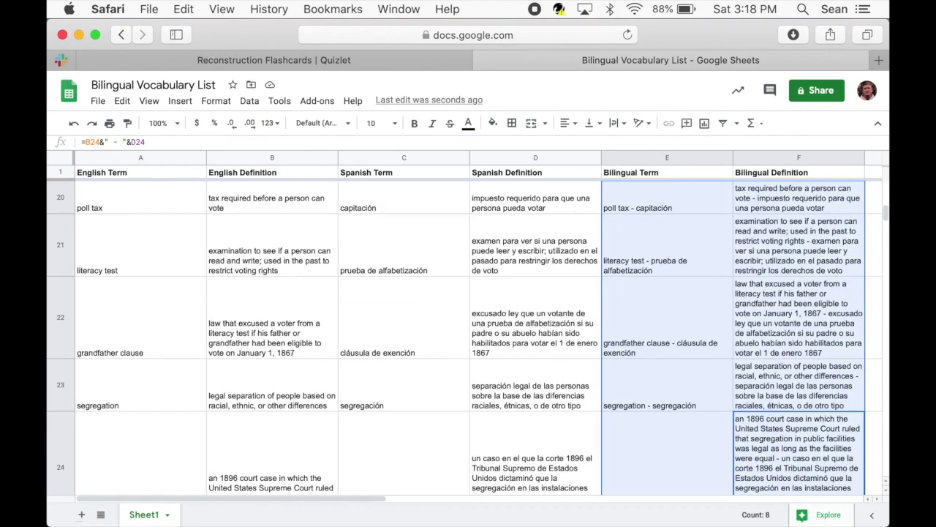
key(shift+Up)
key(shift+Up)
key(shift+Up)
key(shift+Up)
key(shift+Up)
key(shift+Up)
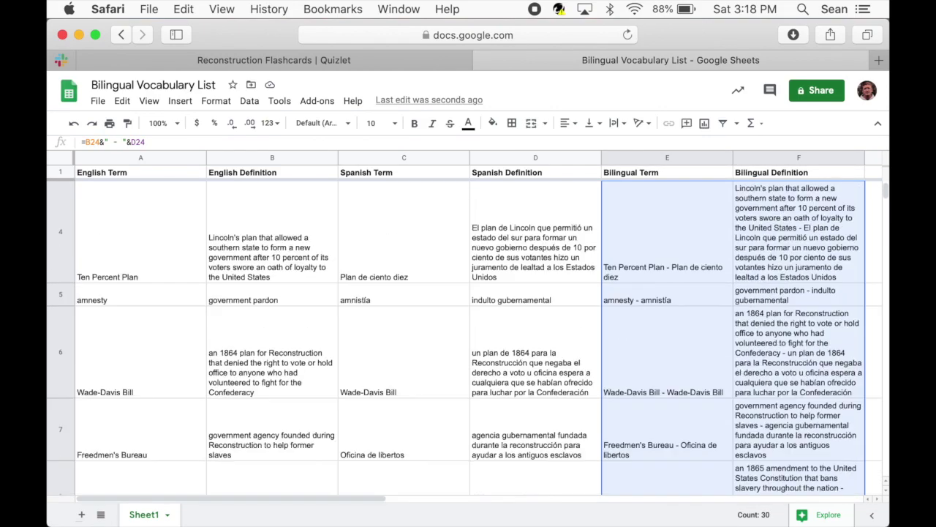
click(121, 101)
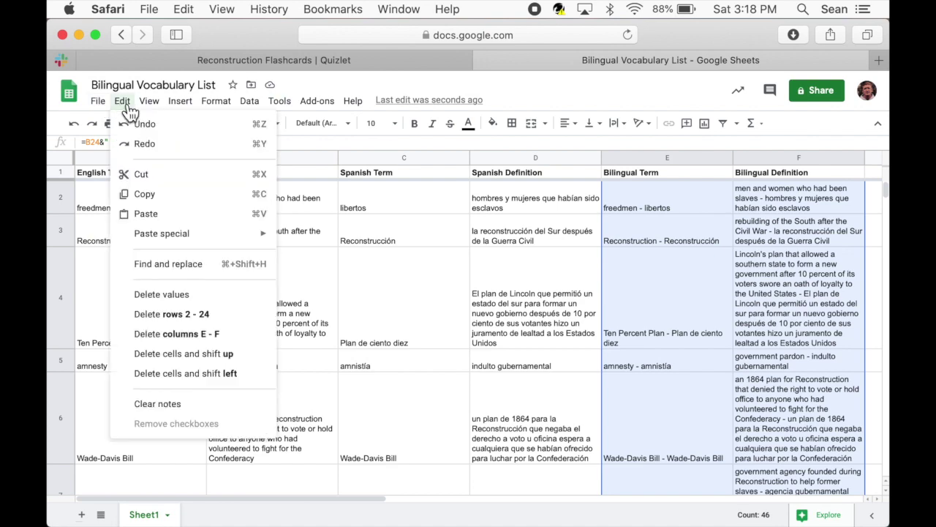
Copy the bilingual cells and start a new Quizlet set titled 'Reconstruction (Eng/Spanish)'
click(169, 196)
click(327, 61)
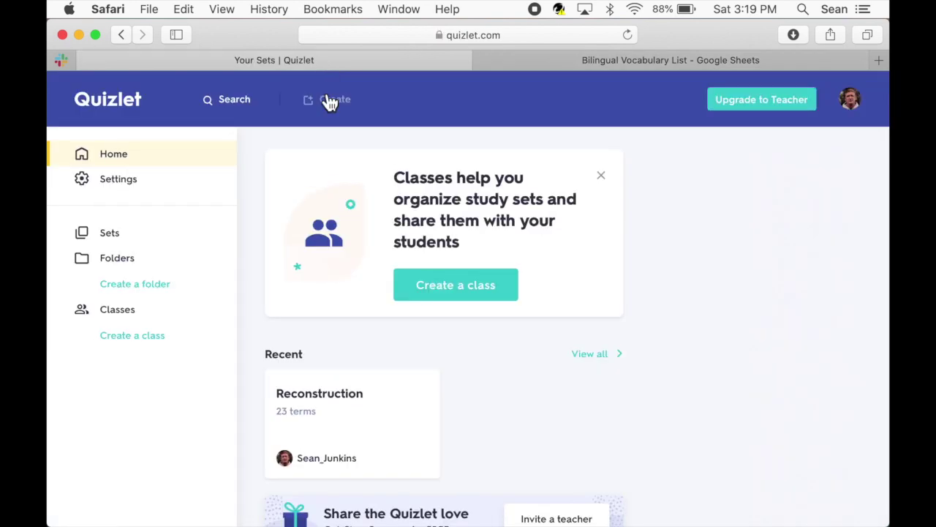
click(352, 107)
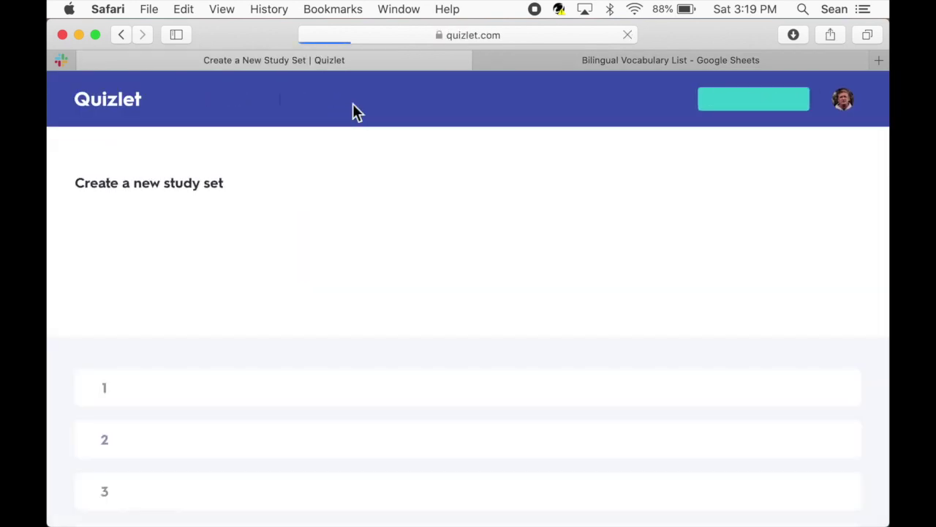
text(Recon)
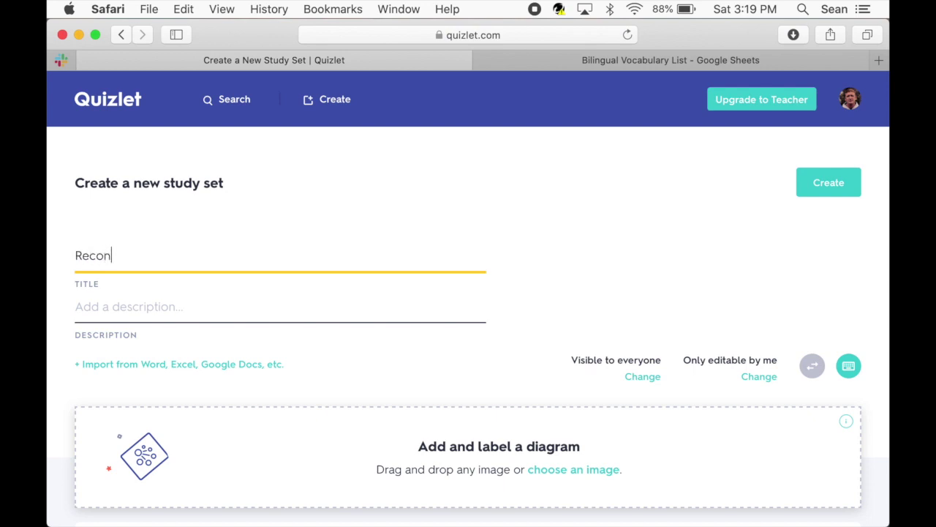
text(struction (Eng/Spanish))
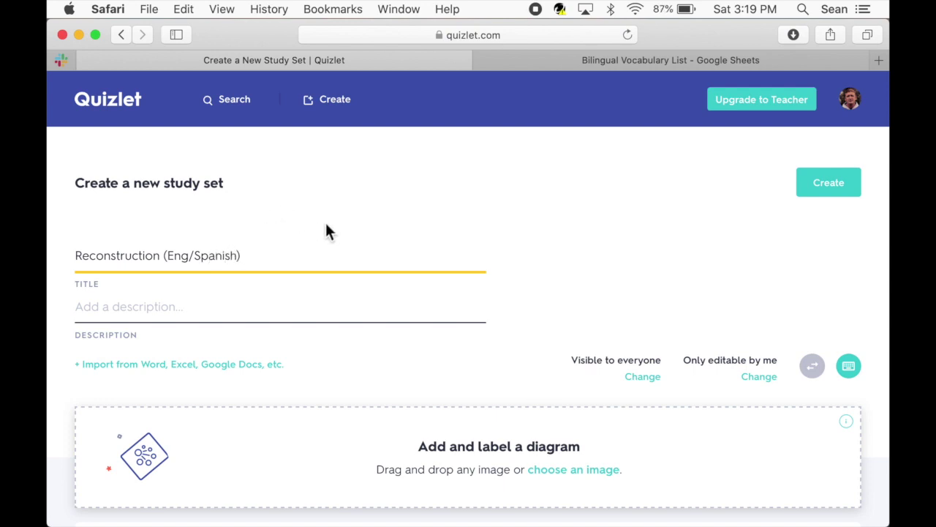
scroll(329, 226, down, 3)
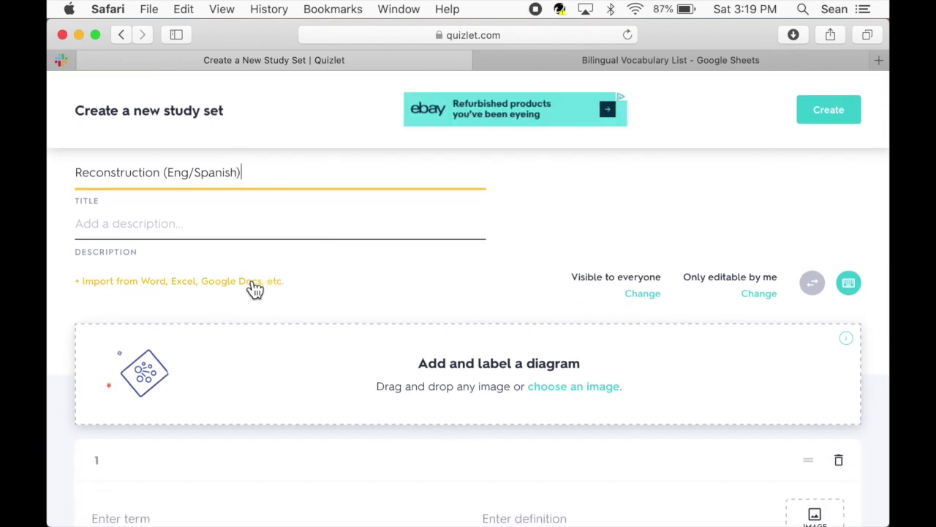
Import the pasted bilingual data as 23 cards and create the set
click(254, 289)
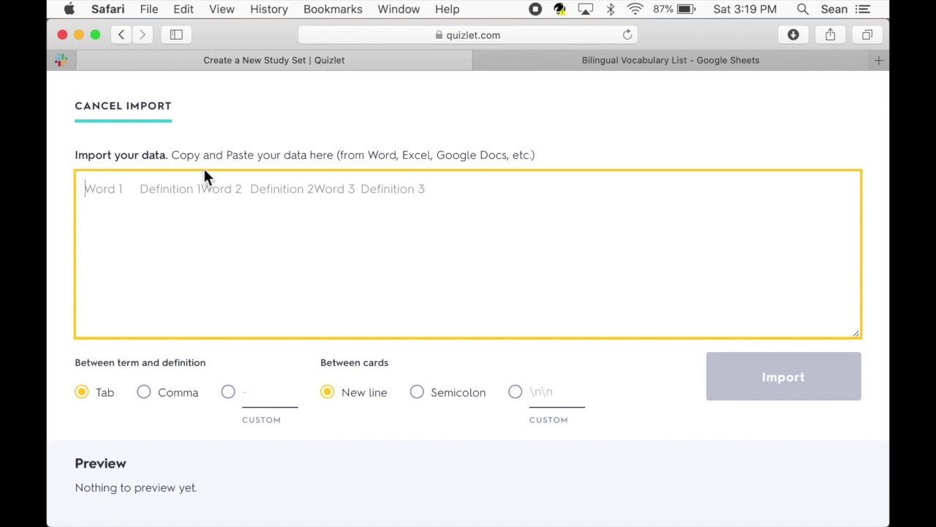
right_click(146, 188)
click(191, 226)
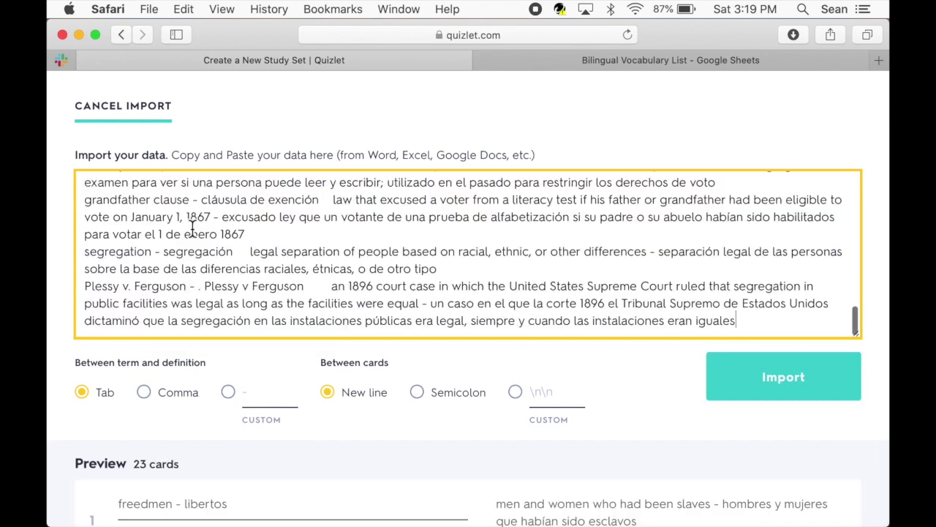
click(805, 380)
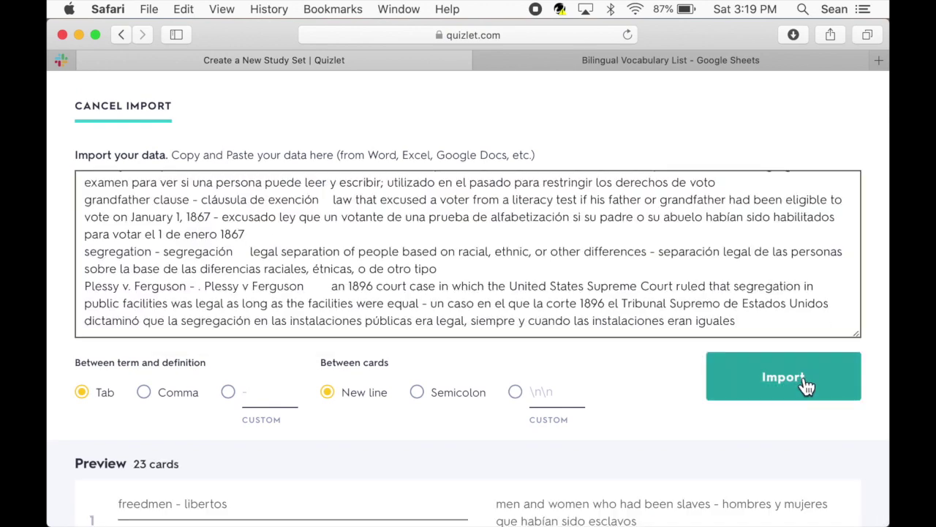
scroll(635, 316, down, 10)
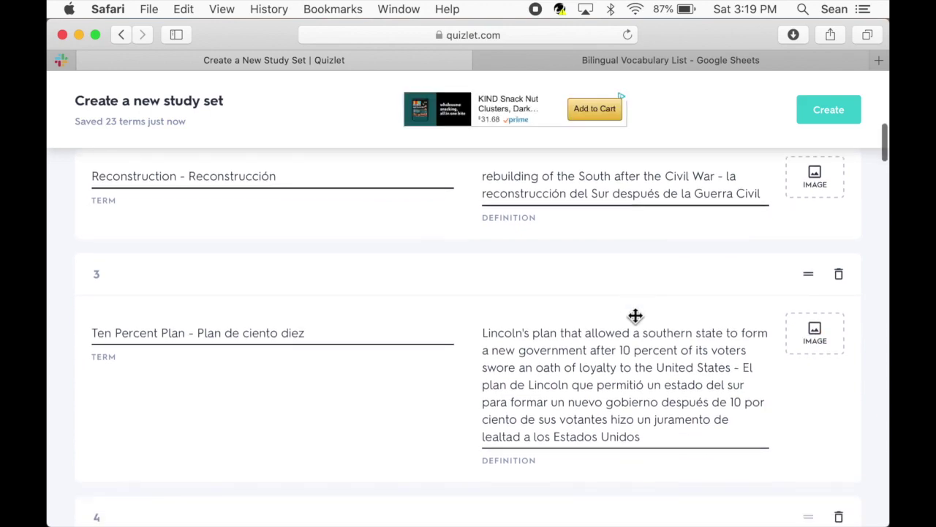
scroll(633, 320, down, 10)
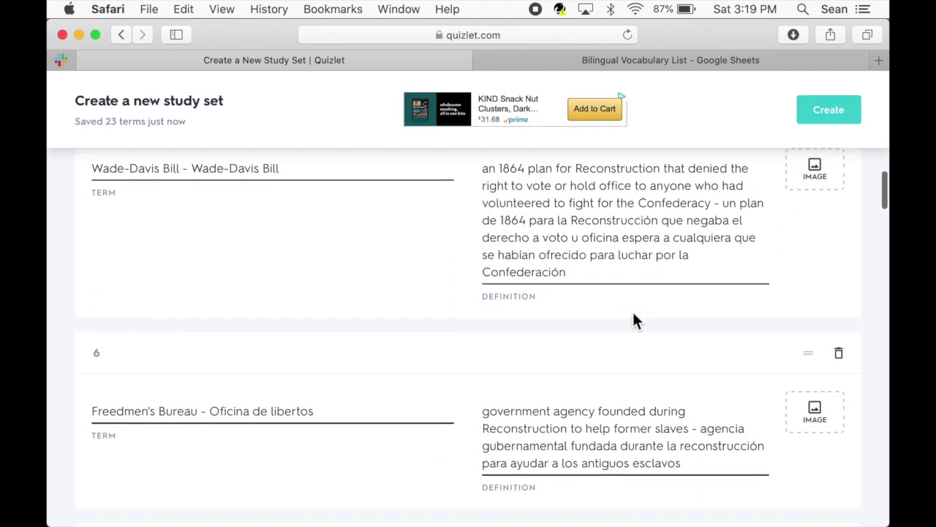
scroll(633, 316, up, 5)
scroll(634, 316, up, 15)
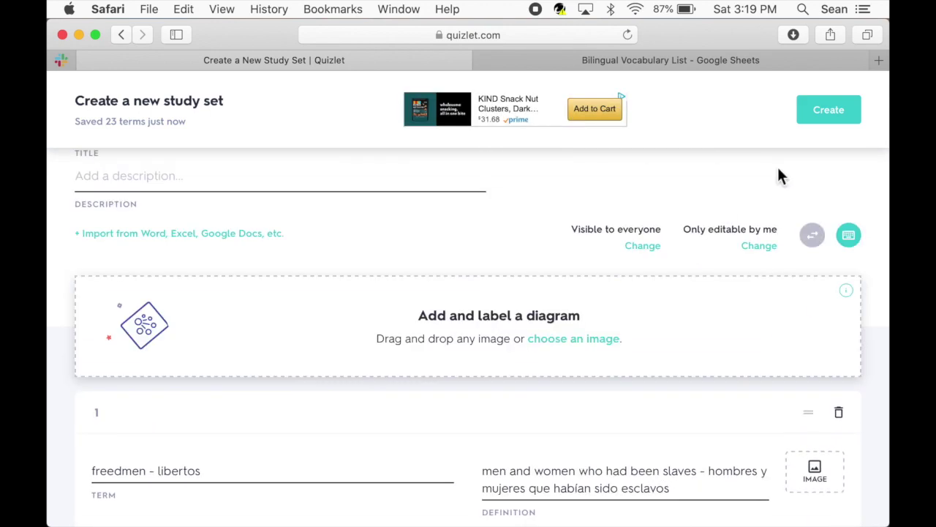
click(832, 125)
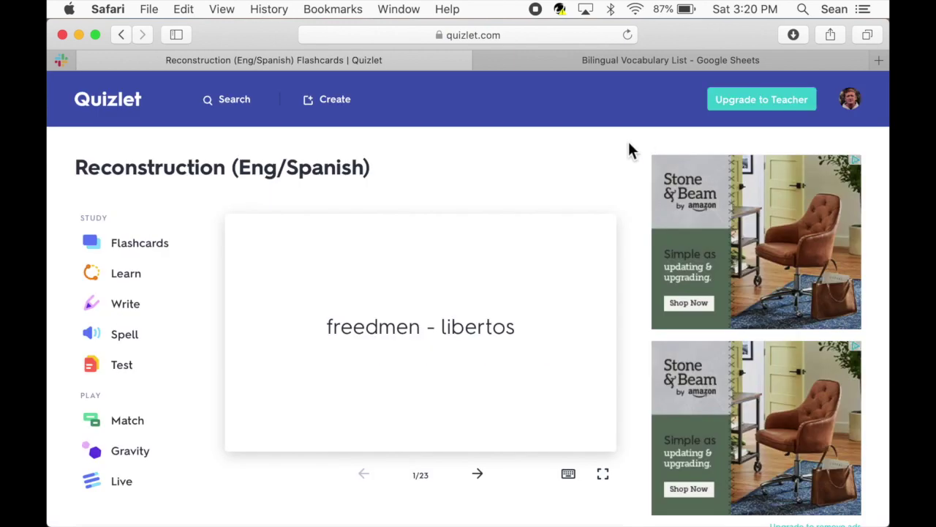
Flip and advance through cards 1–4, ending on amnesty - amnistía and its bilingual definition
click(606, 298)
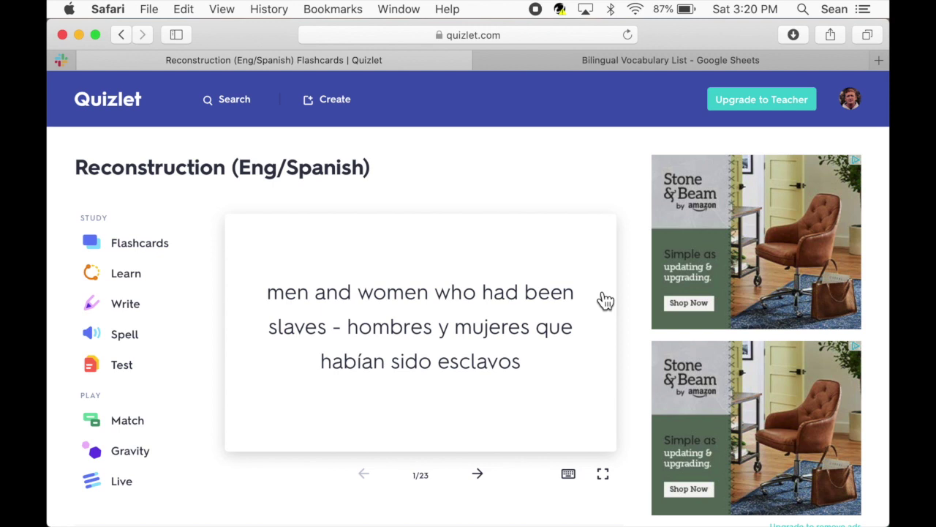
click(605, 300)
click(477, 481)
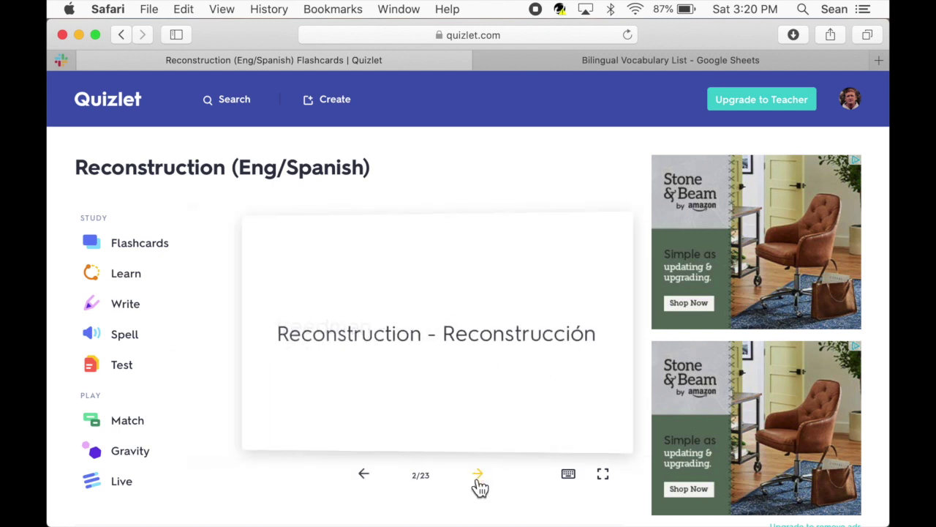
click(585, 264)
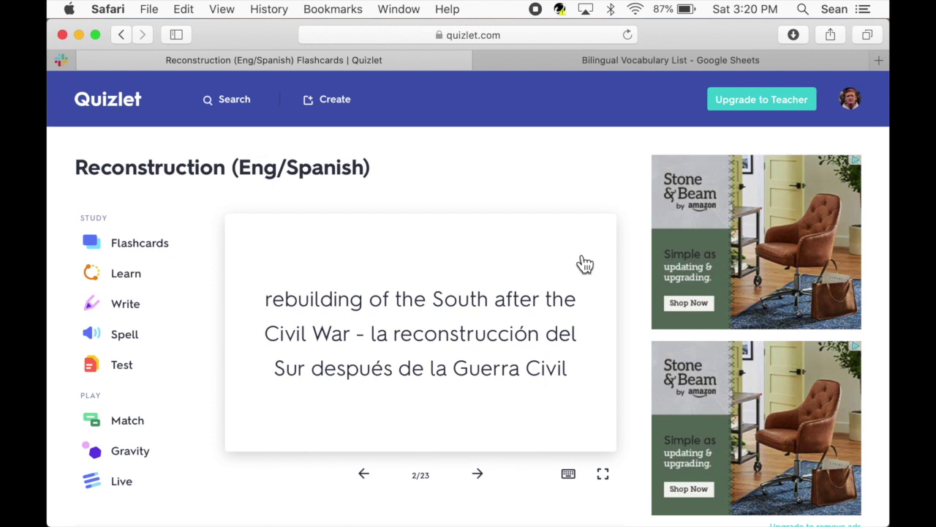
click(585, 264)
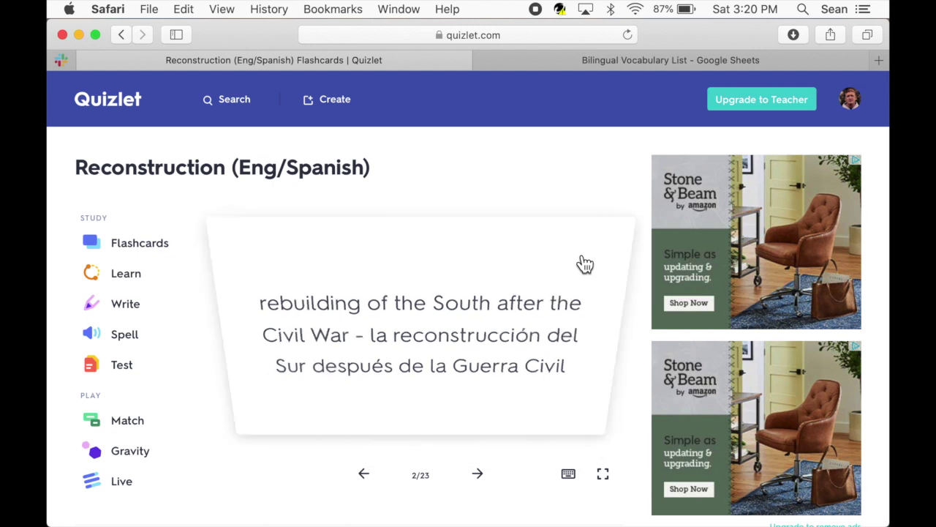
click(481, 485)
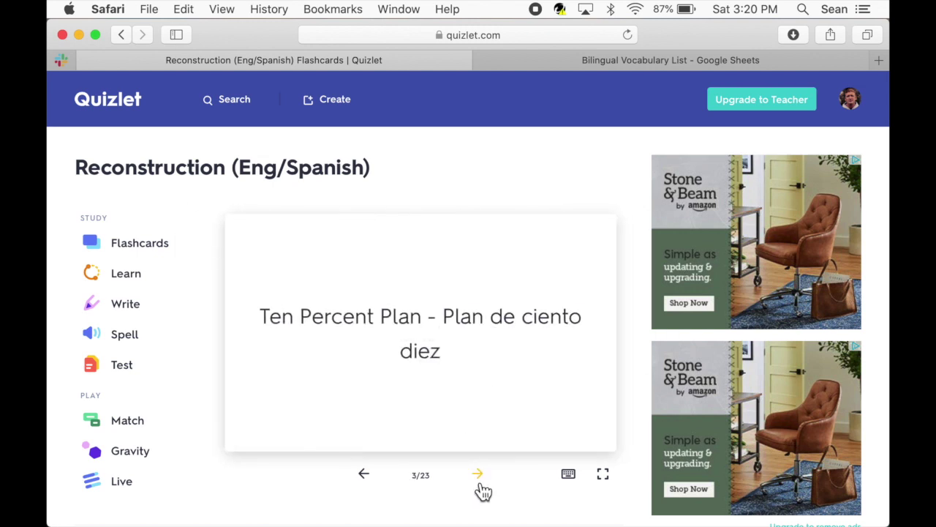
click(483, 490)
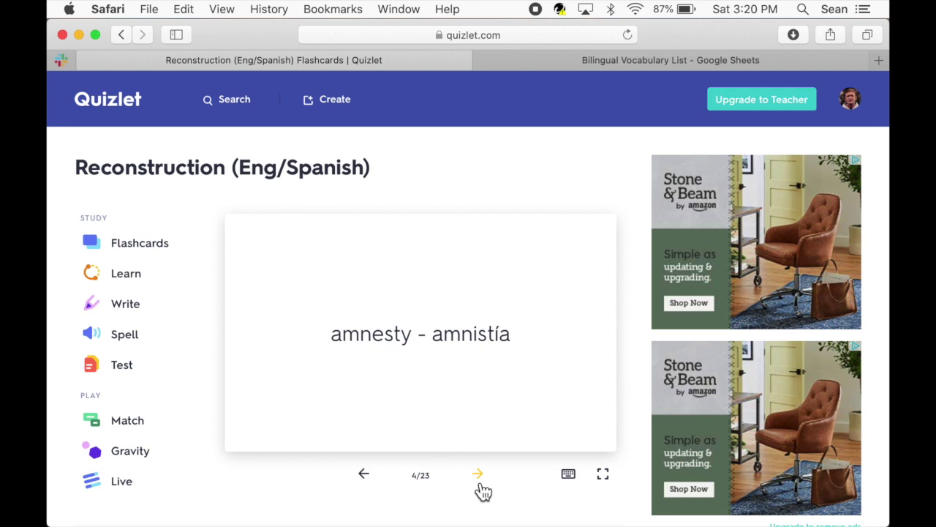
click(569, 275)
click(571, 277)
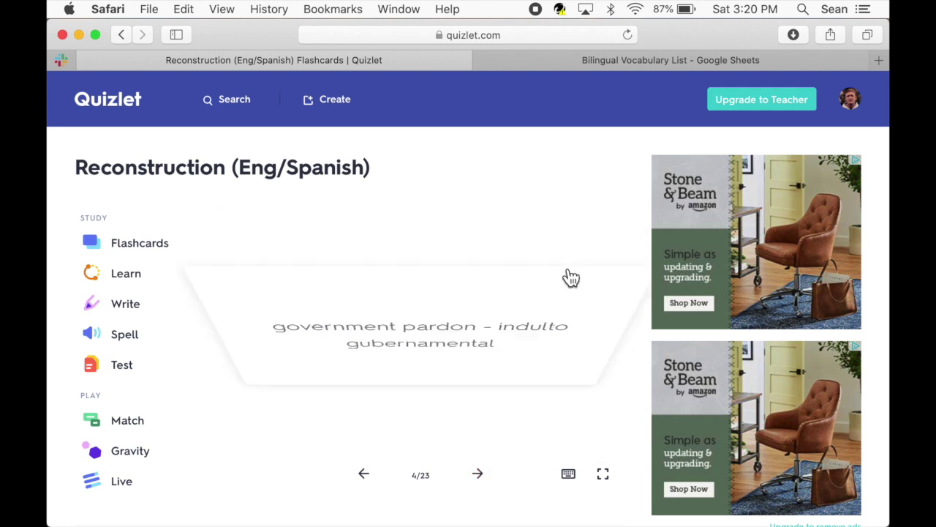